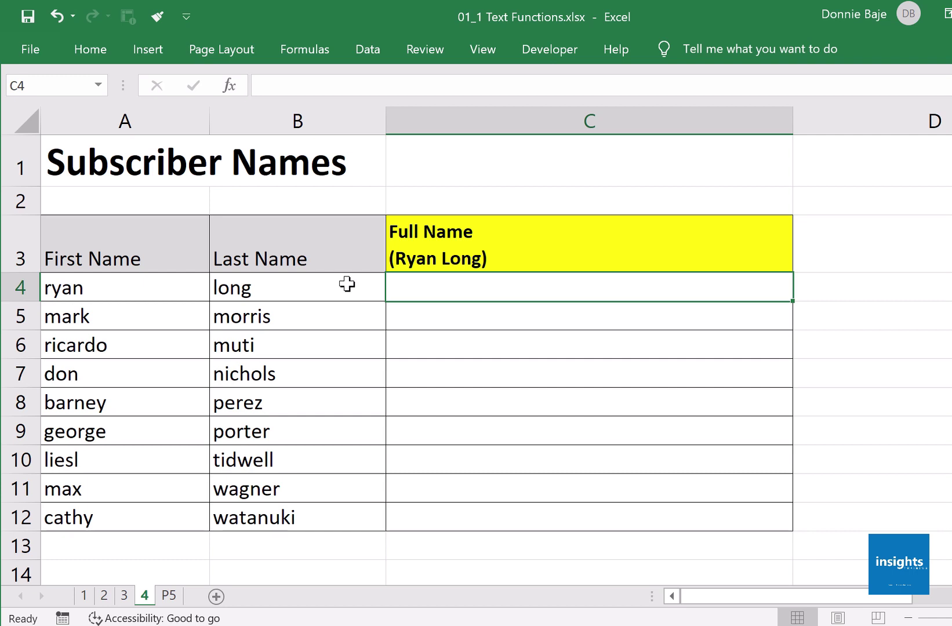
Begin a =CONCATENATE( formula in cell C4
type("=")
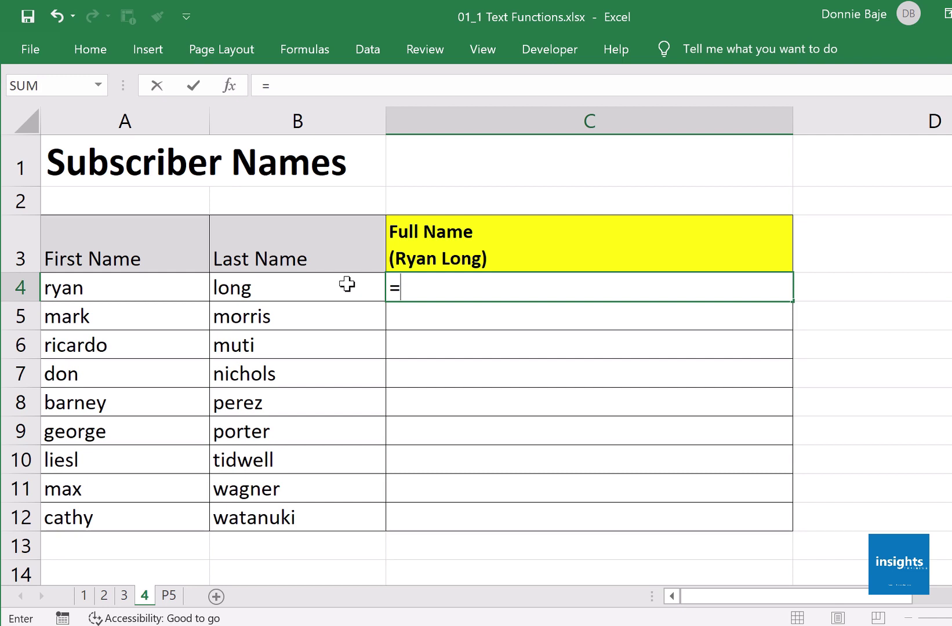
type("CON")
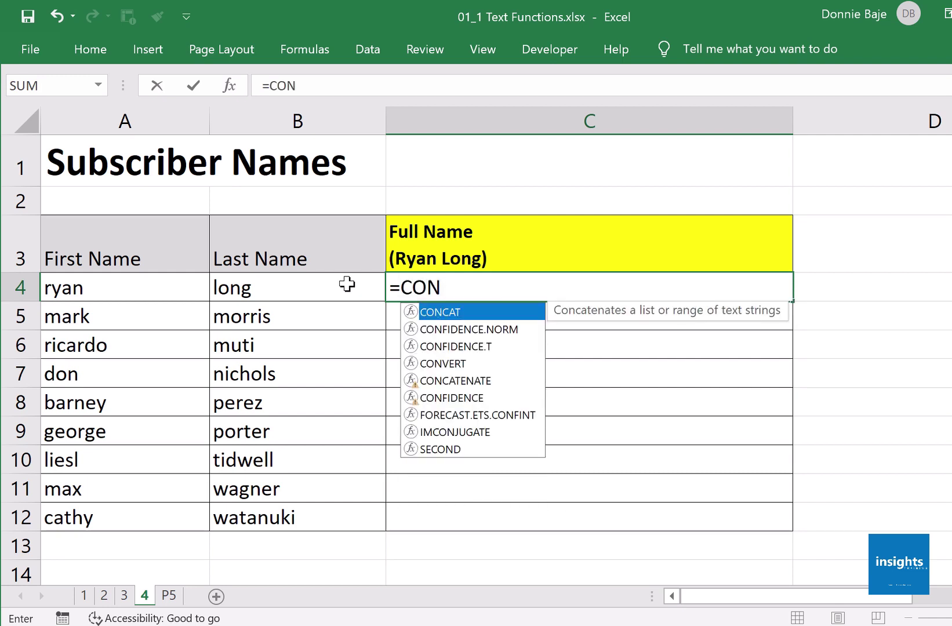
type("CAT")
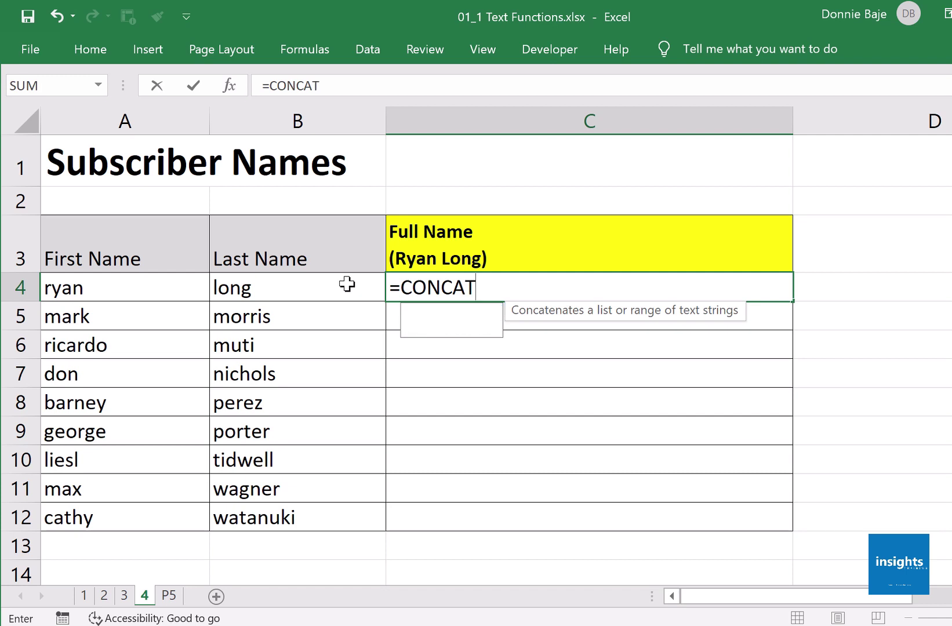
type("ENATE")
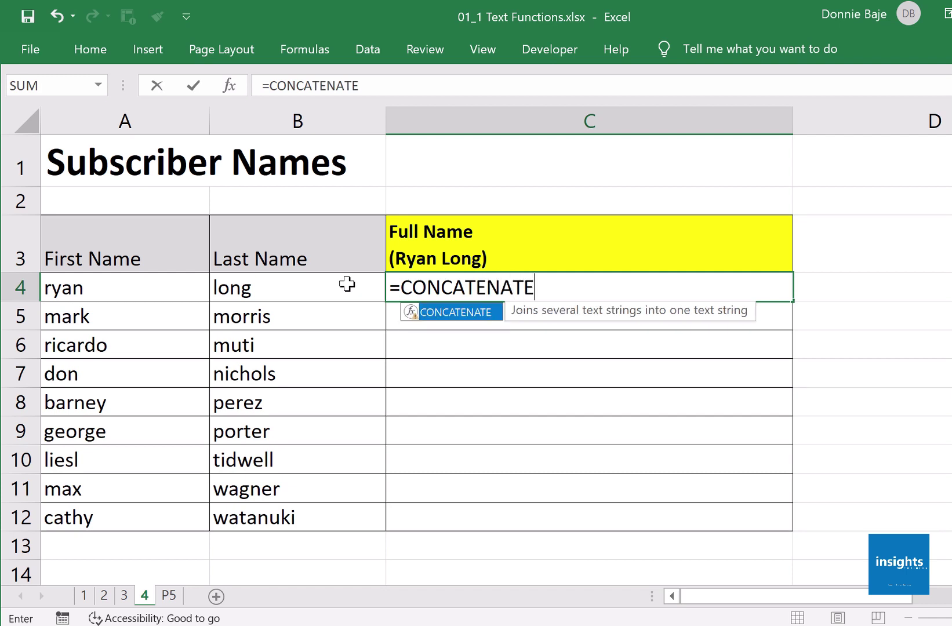
type("(")
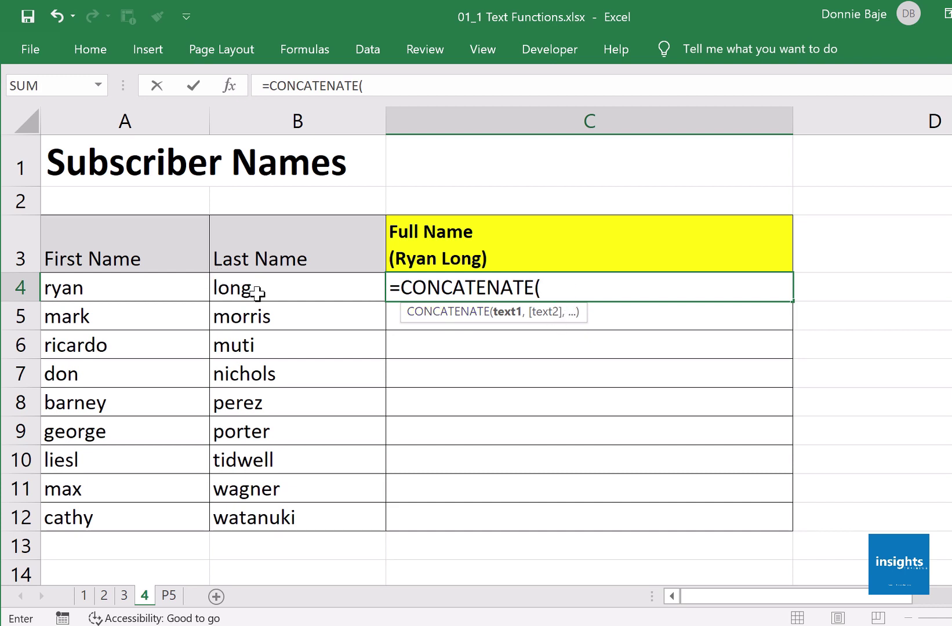
left_click(133, 284)
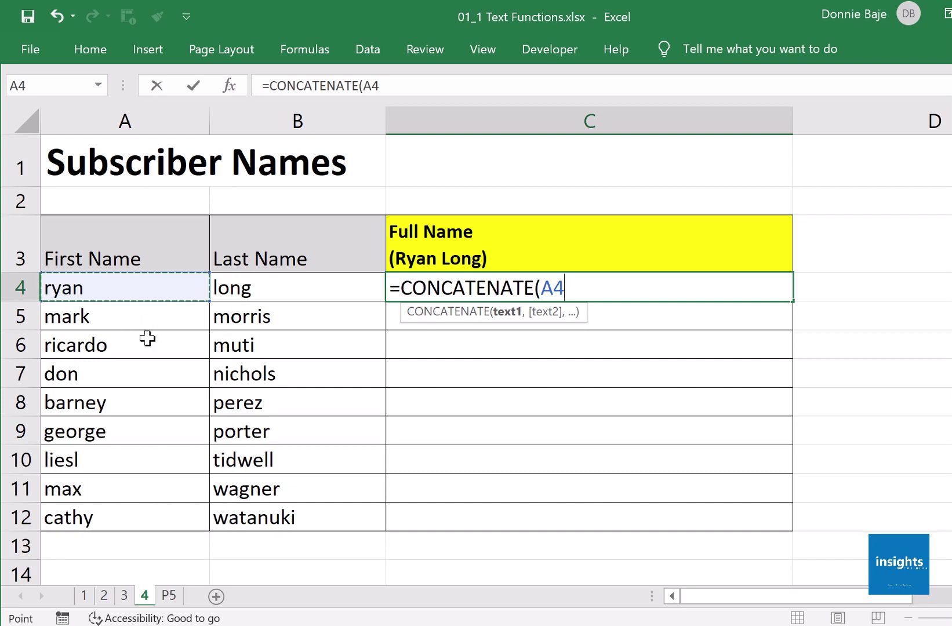
type(",")
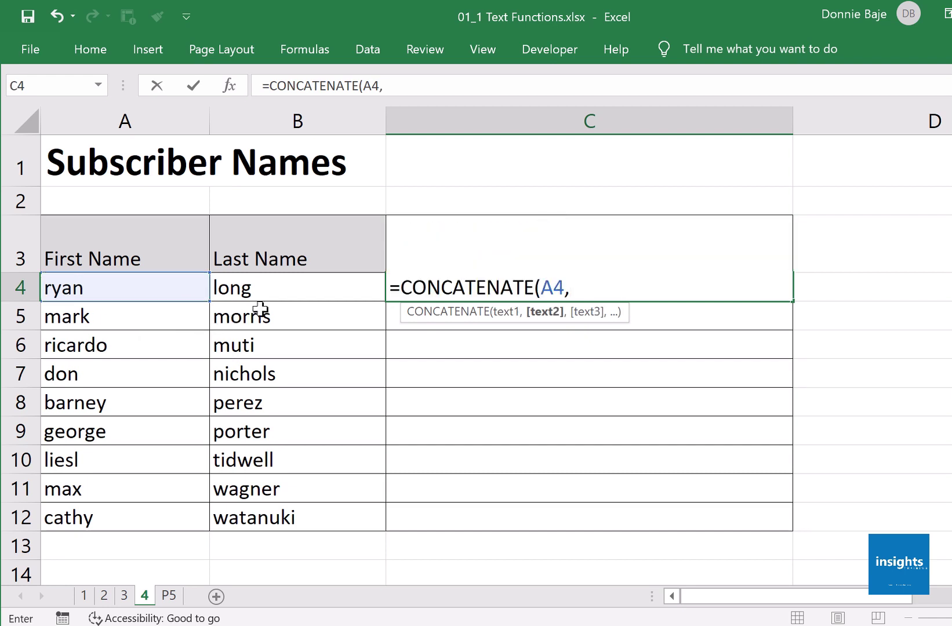
left_click(278, 287)
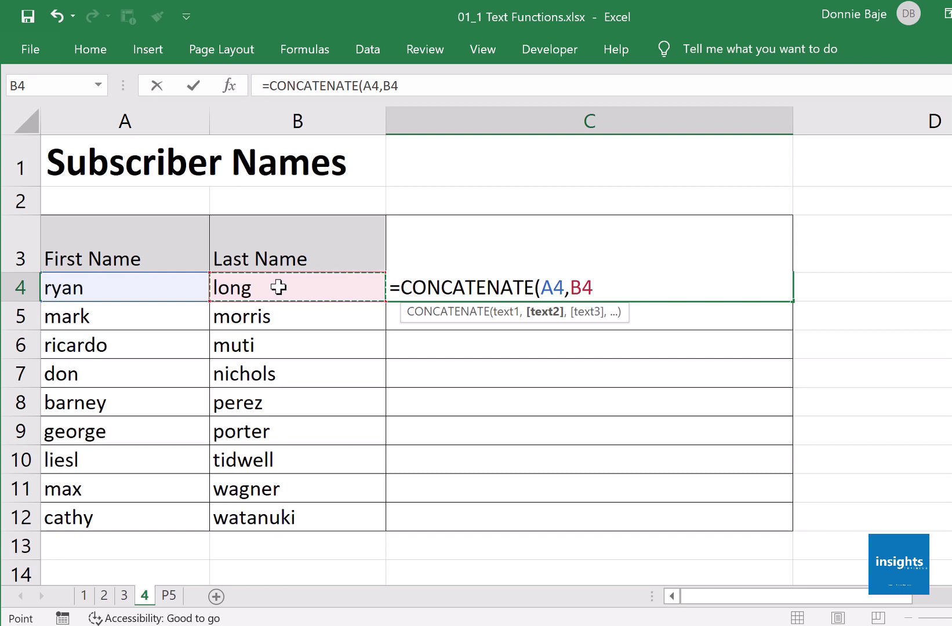
type(")")
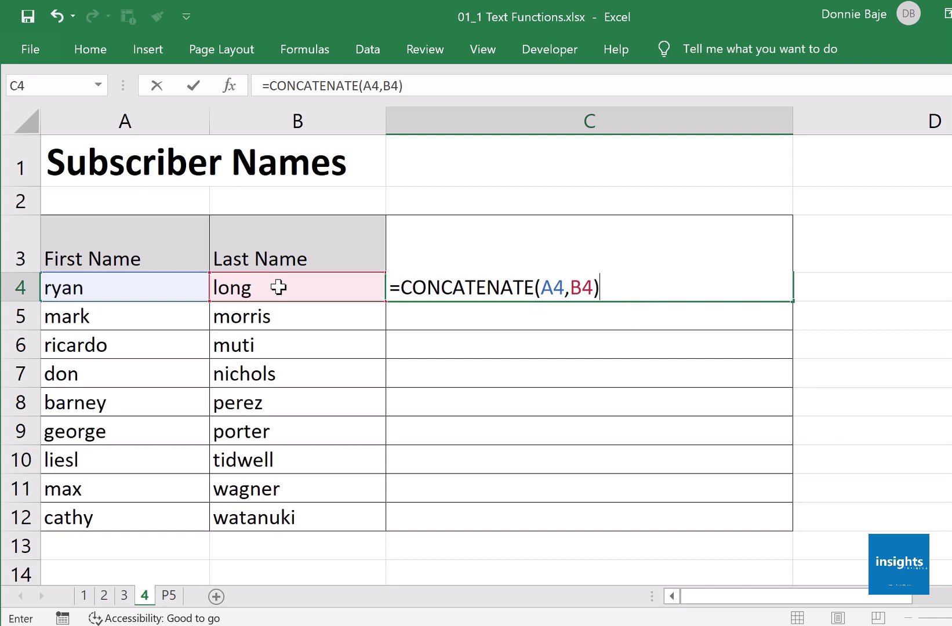
key("Return")
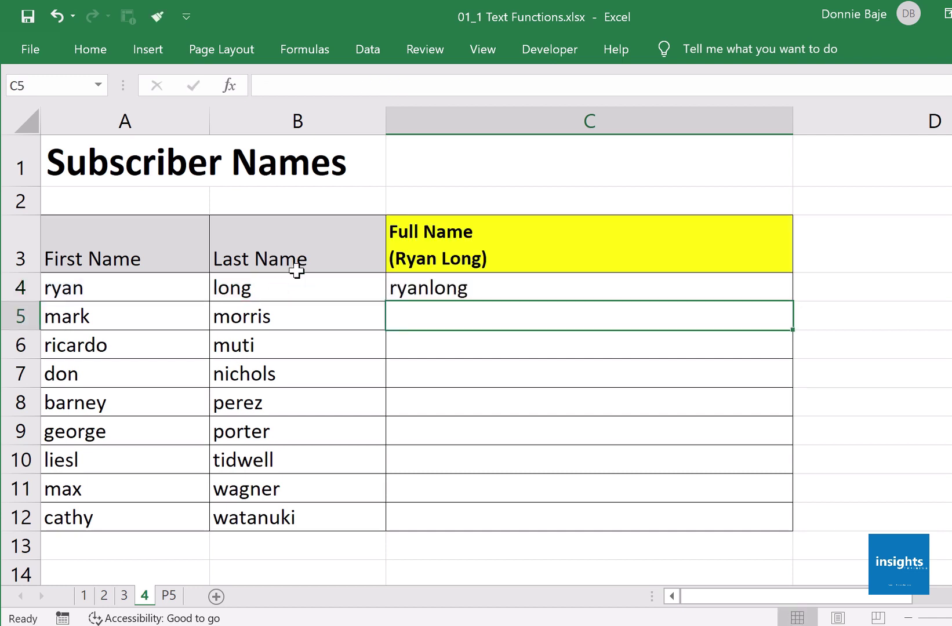
double_click(453, 288)
double_click(581, 284)
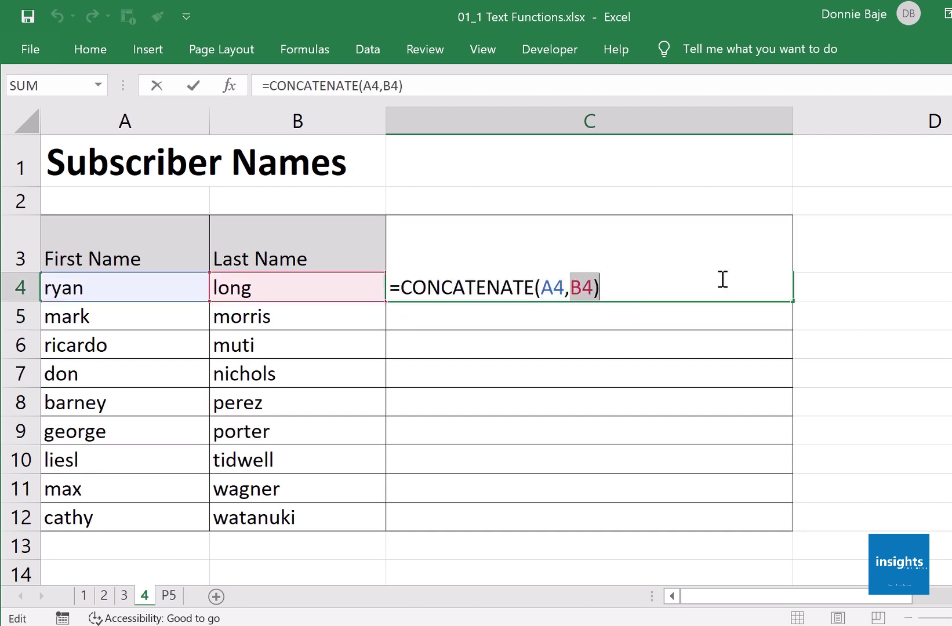
key("BackSpace")
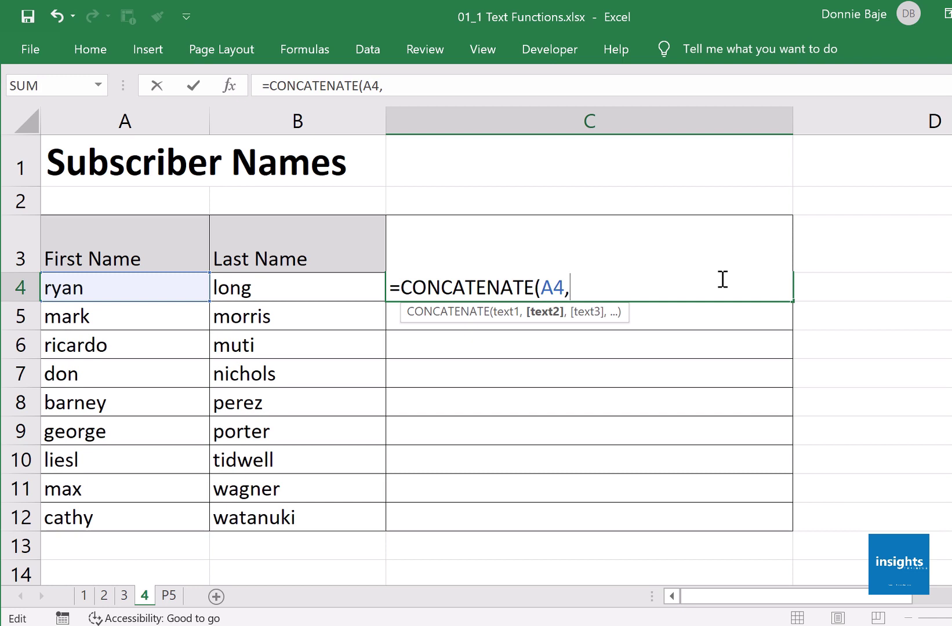
type("\" \"")
left_click_drag(571, 287, 615, 286)
left_click(615, 286)
type(",")
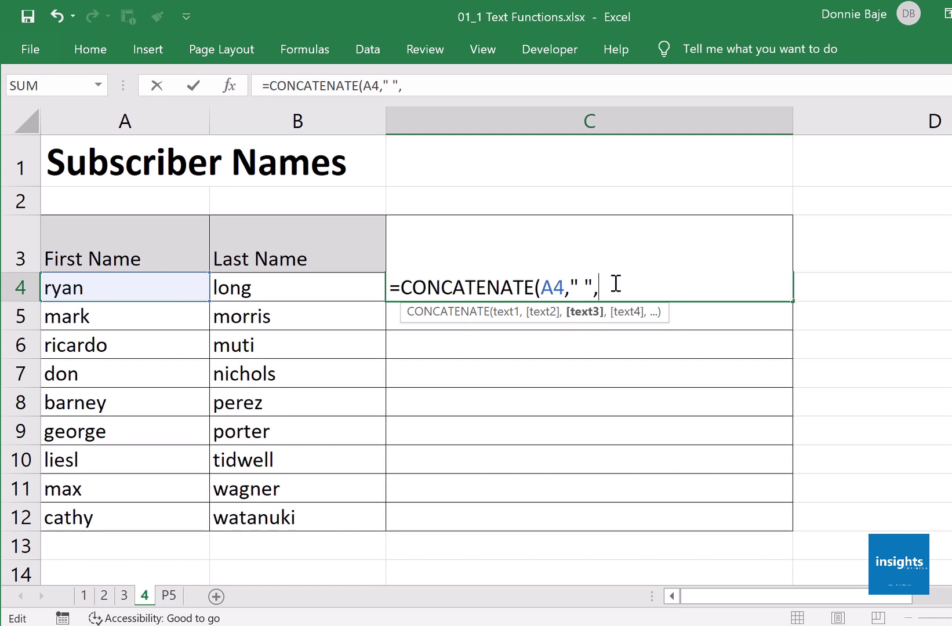
left_click(299, 286)
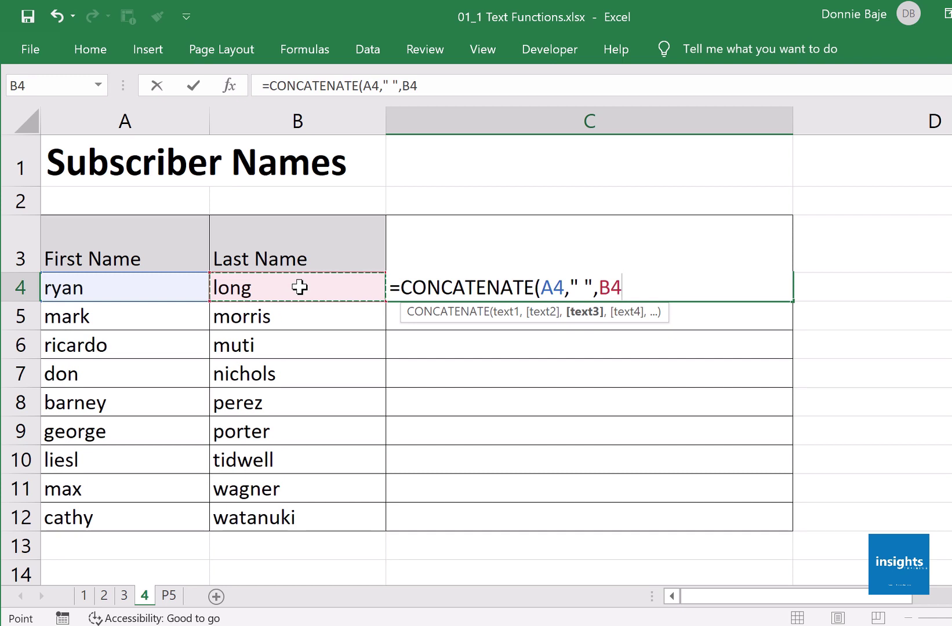
type(")")
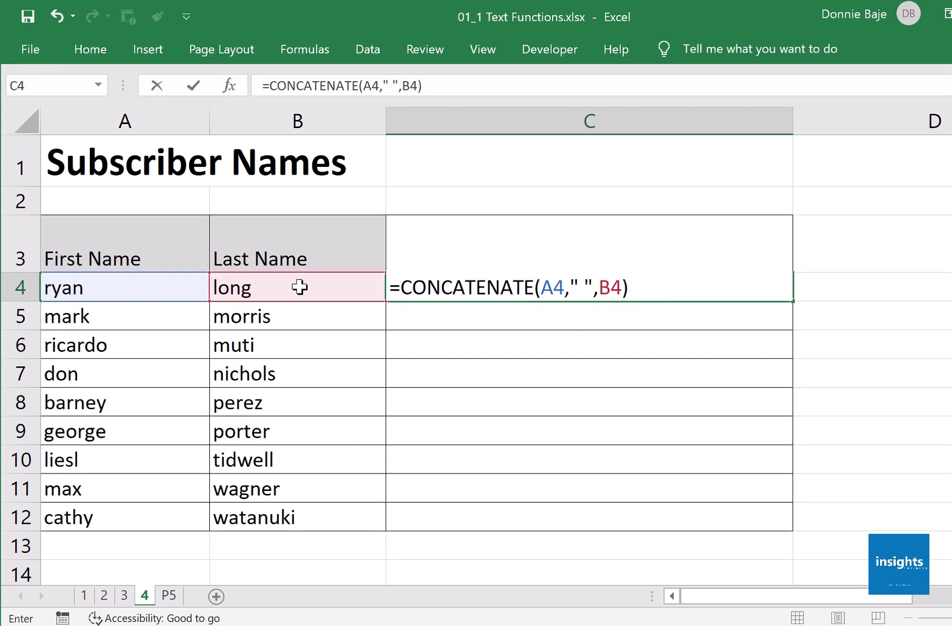
key("Return")
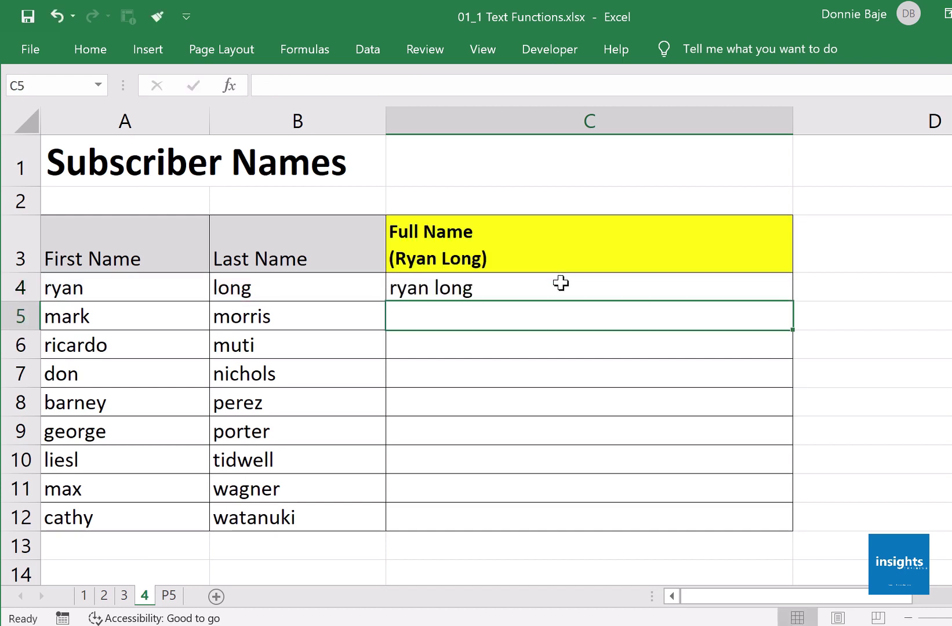
Reopen C4's formula, review its A4, space and B4 arguments, and type Mr./Ms. before A4
left_click(561, 285)
double_click(562, 285)
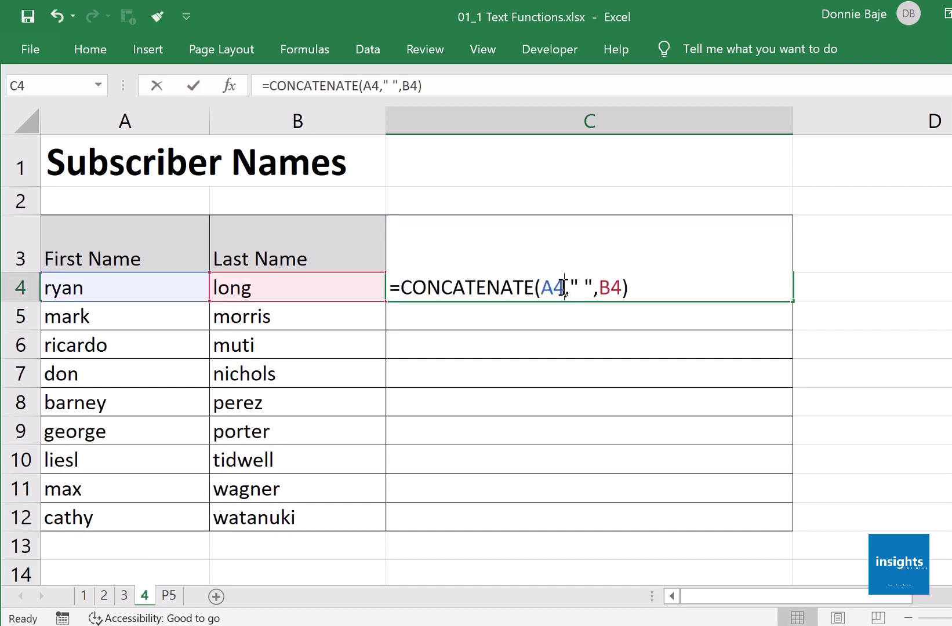
double_click(551, 287)
left_click_drag(570, 284, 594, 284)
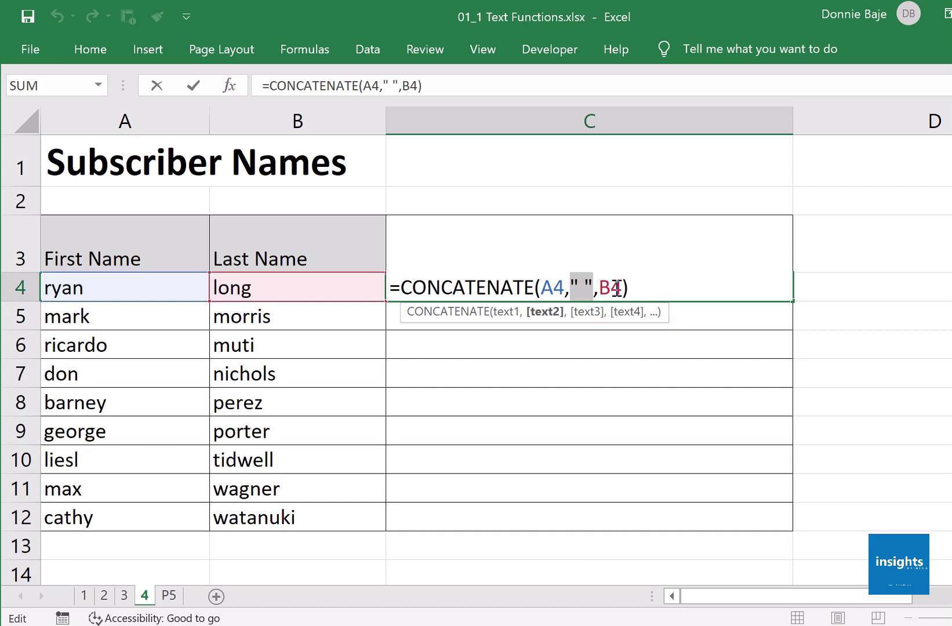
double_click(614, 287)
left_click(634, 288)
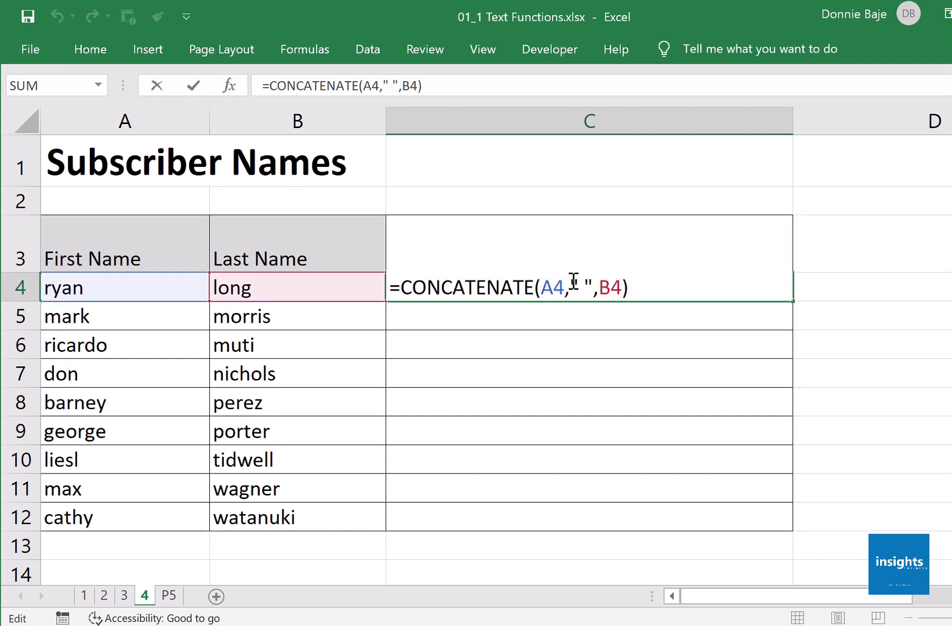
left_click_drag(571, 281, 591, 280)
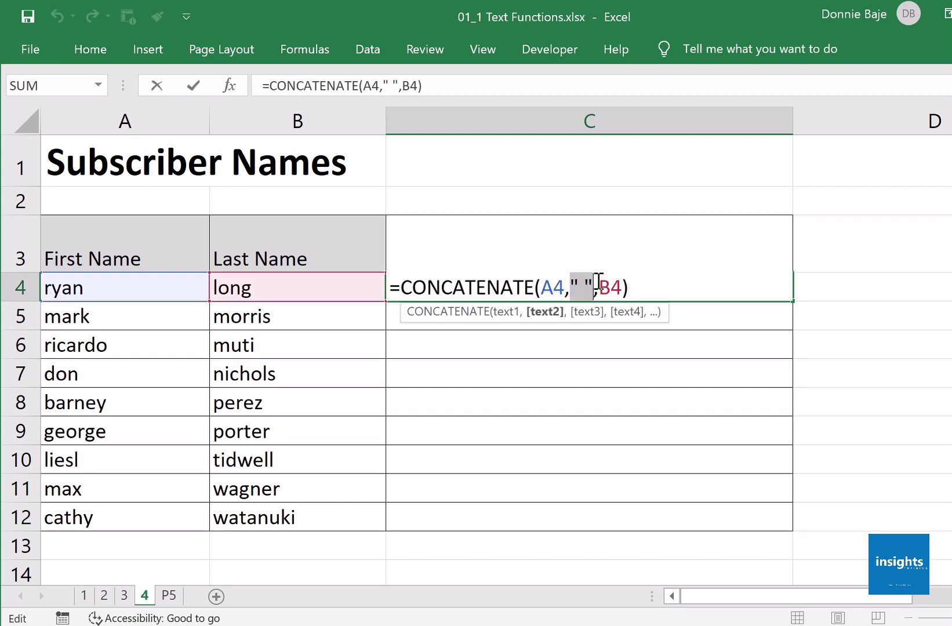
left_click(544, 287)
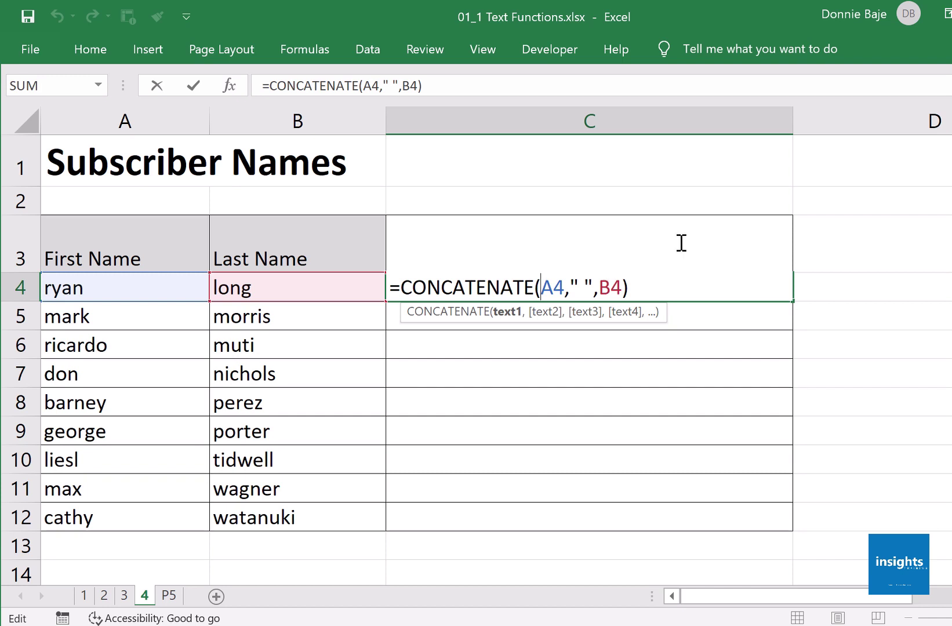
type("Mr./")
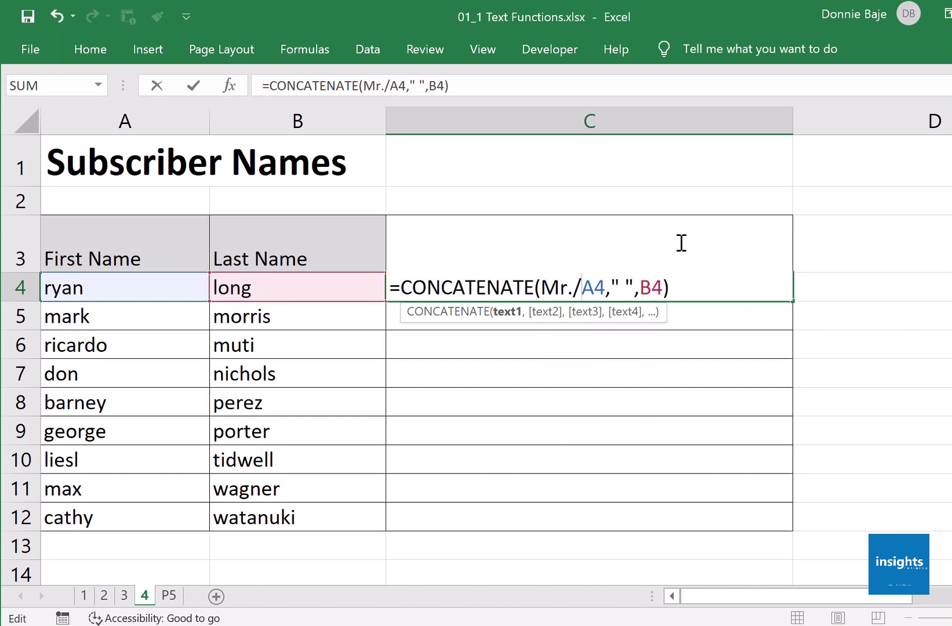
type("Ms. ,")
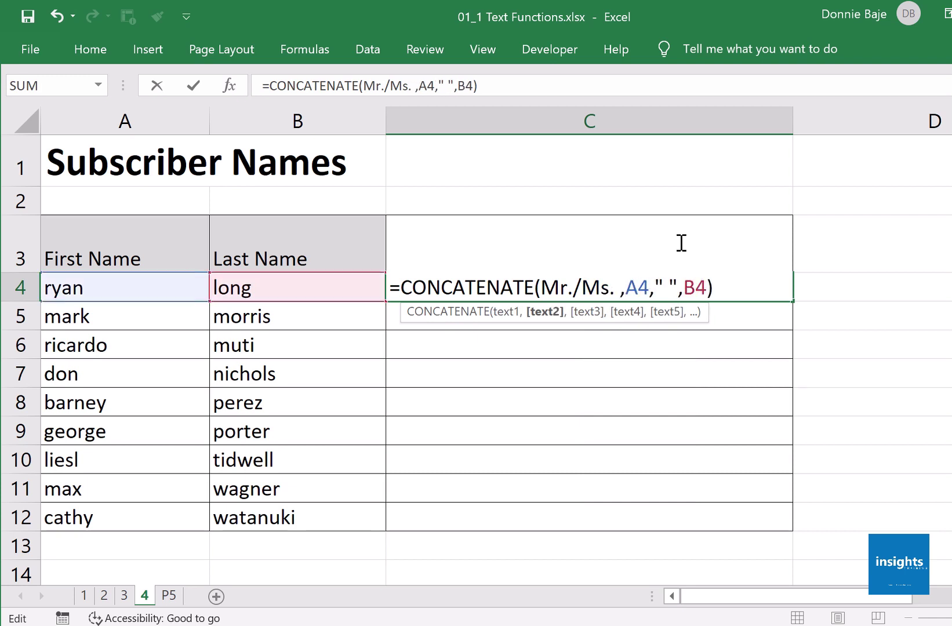
Commit the unquoted Mr./Ms. prefix, which makes C4 return #NAME?, then reopen the formula
left_click_drag(542, 287, 615, 279)
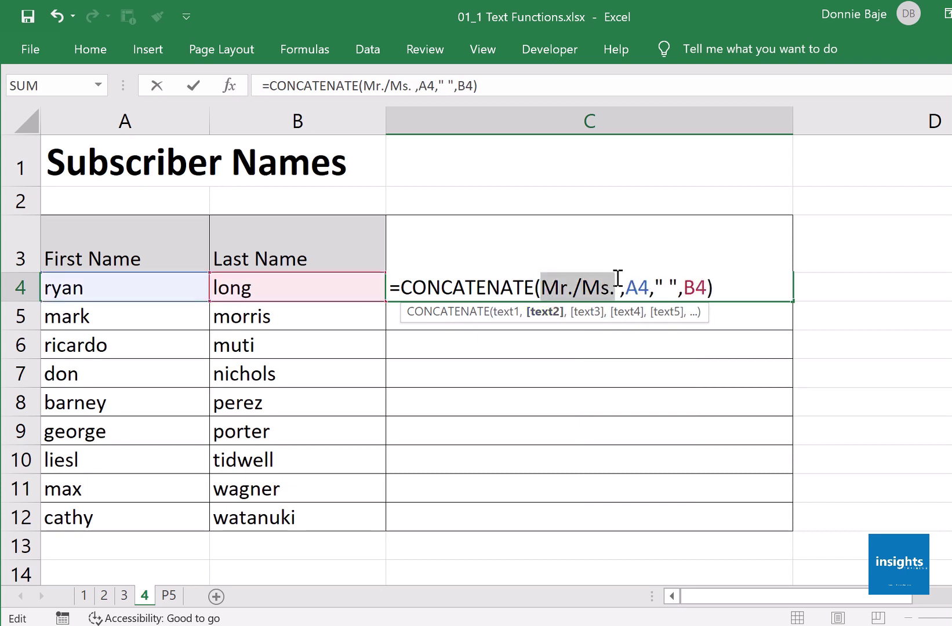
left_click(583, 287)
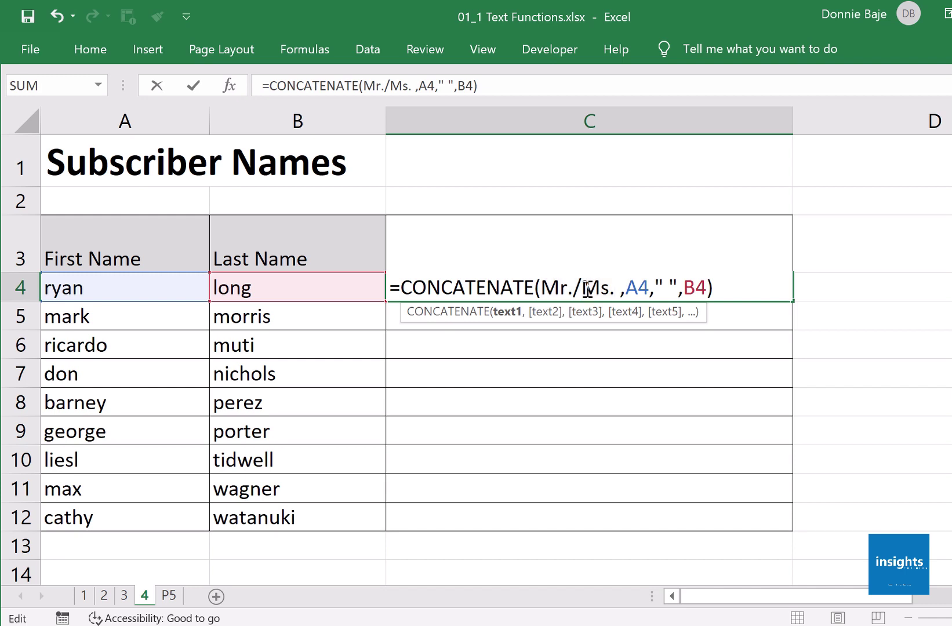
left_click(621, 286)
key("Return")
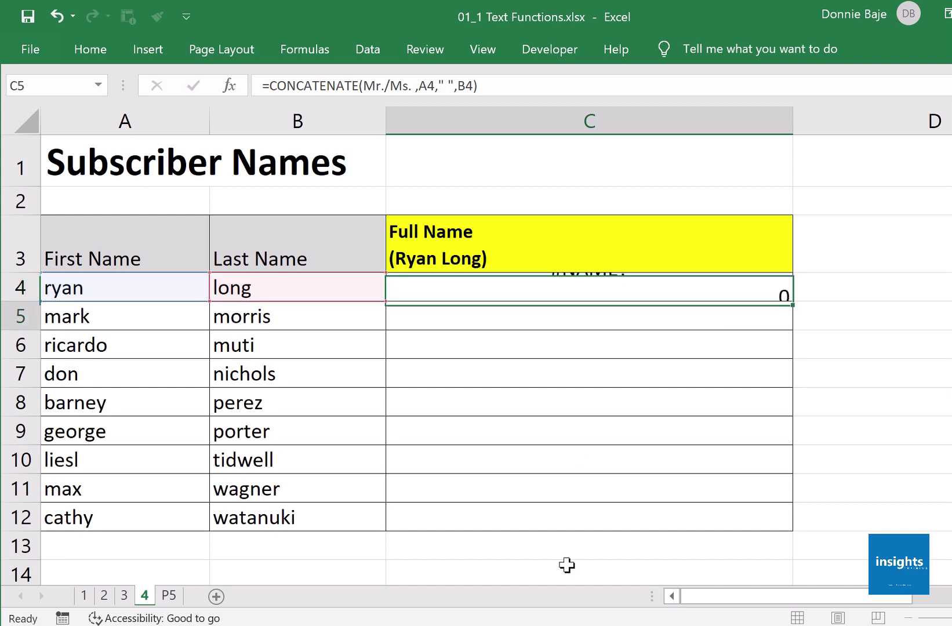
double_click(682, 289)
Wrap the Mr./Ms. prefix in quotation marks inside C4's formula
left_click(542, 288)
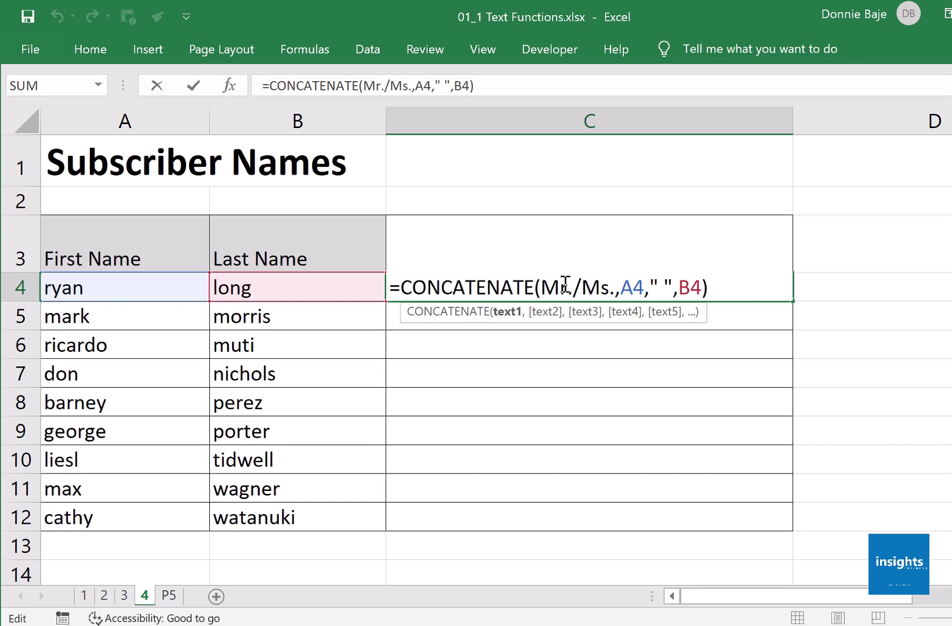
left_click_drag(542, 287, 607, 281)
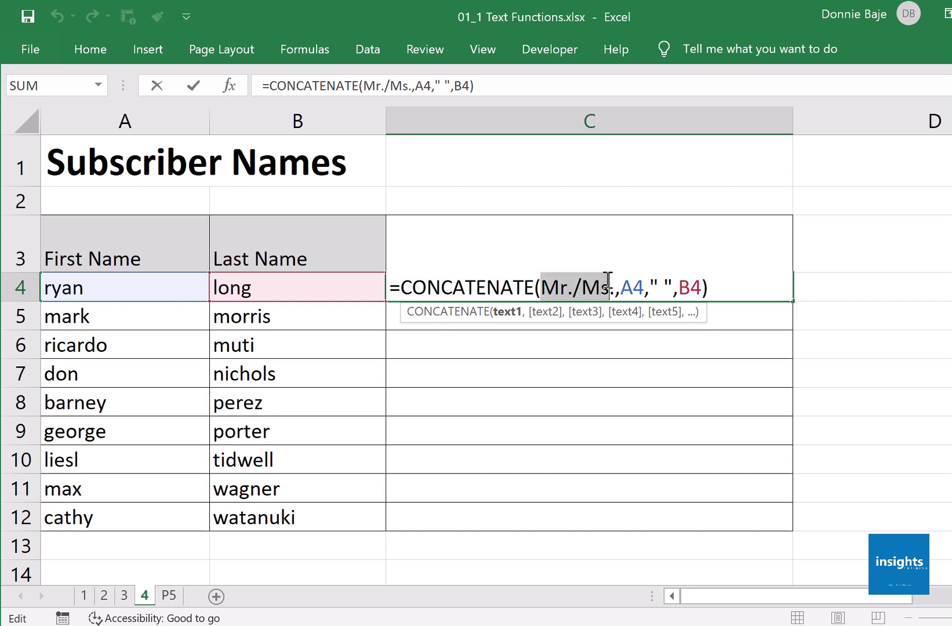
left_click(546, 285)
type("\"")
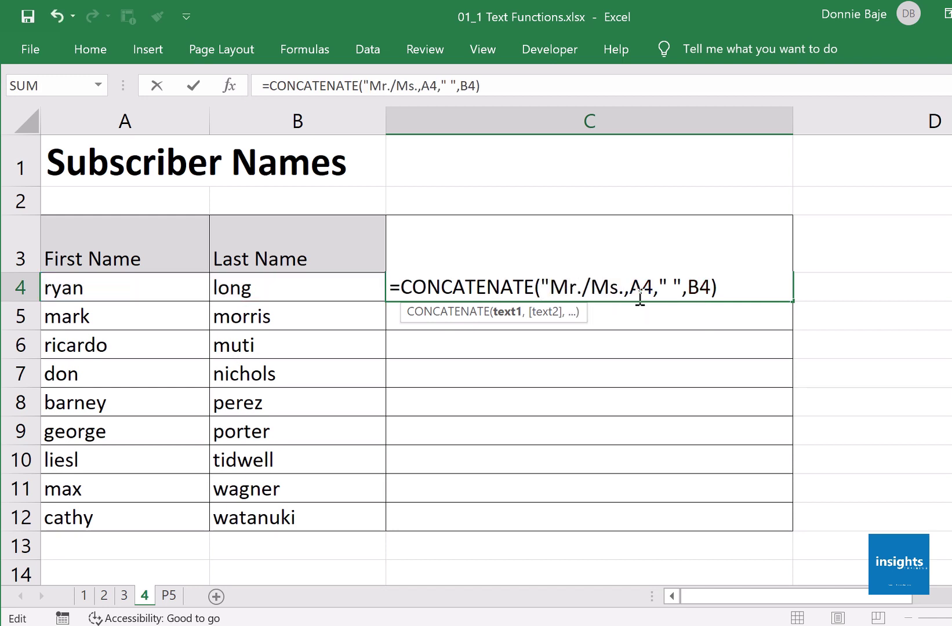
left_click(625, 285)
type("\"")
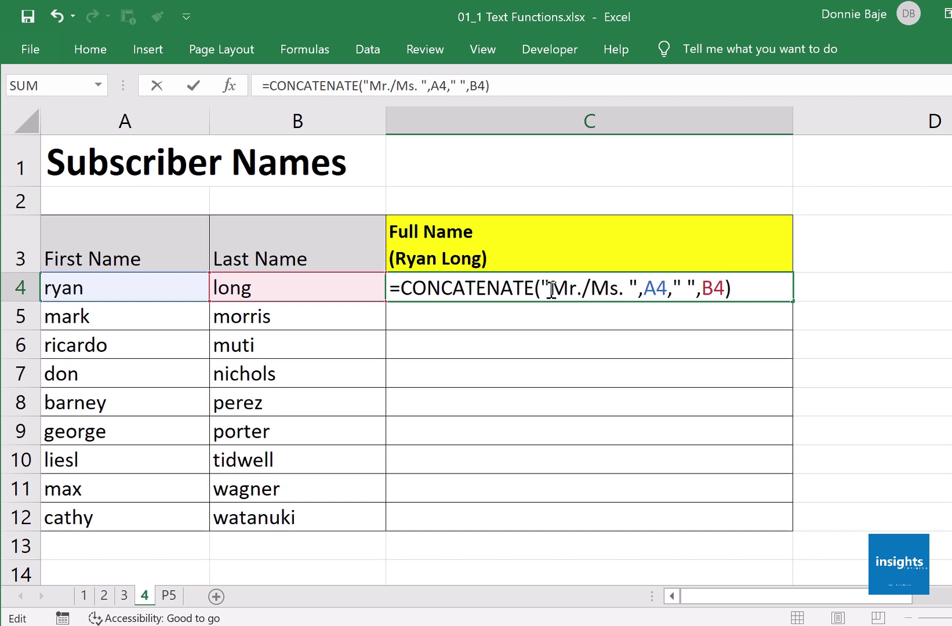
mouse_move(547, 288)
left_mouse_down()
mouse_move(636, 276)
mouse_move(544, 289)
left_mouse_up()
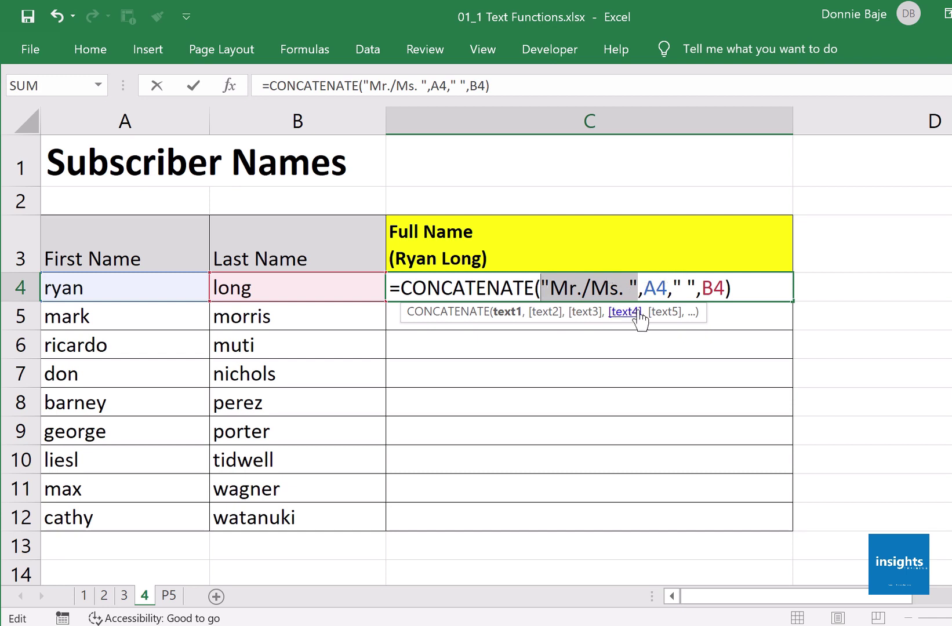
left_click_drag(645, 282, 661, 280)
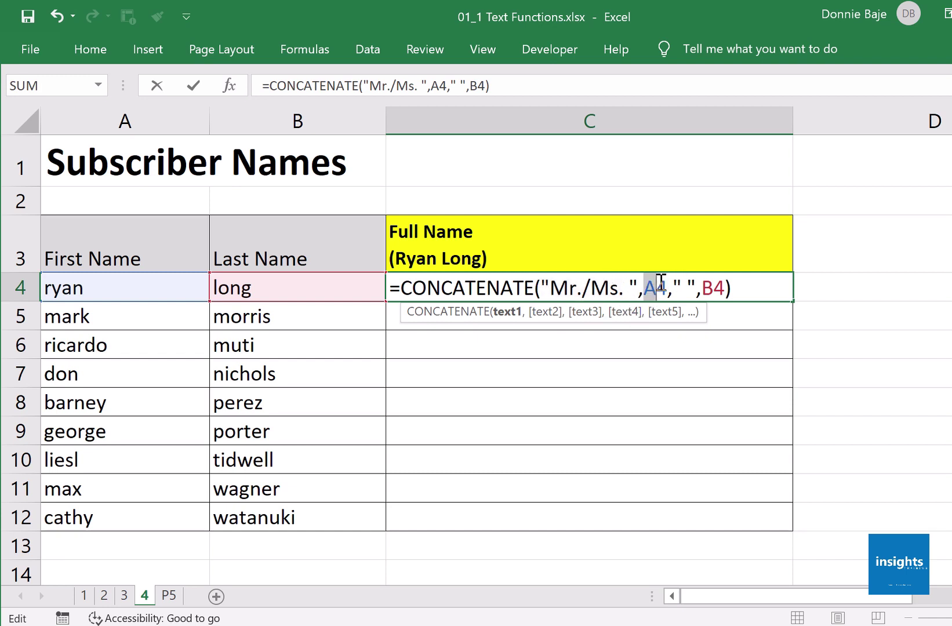
left_click(675, 290)
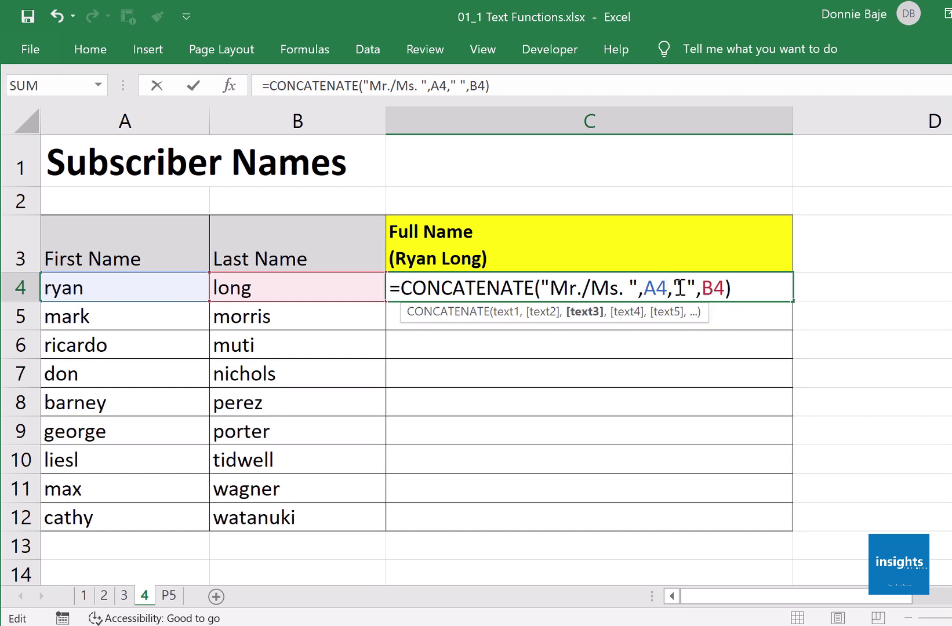
left_click_drag(679, 287, 688, 288)
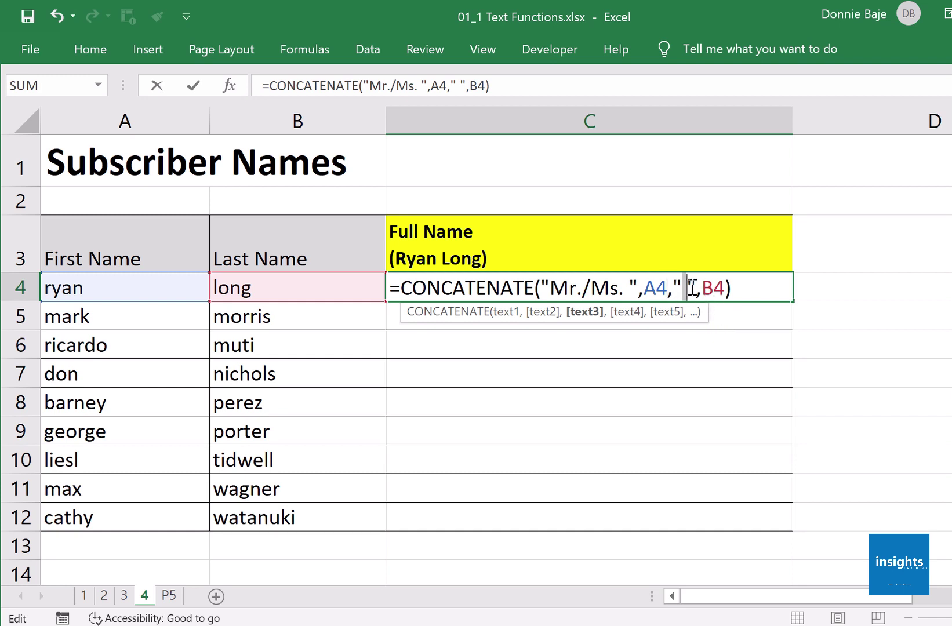
left_click(751, 292)
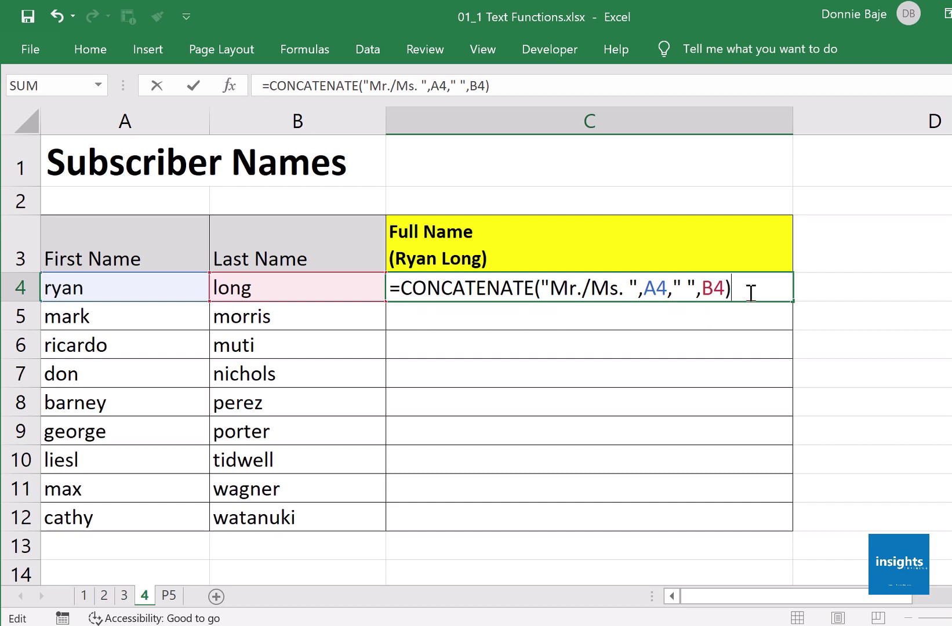
key("Return")
left_click(748, 291)
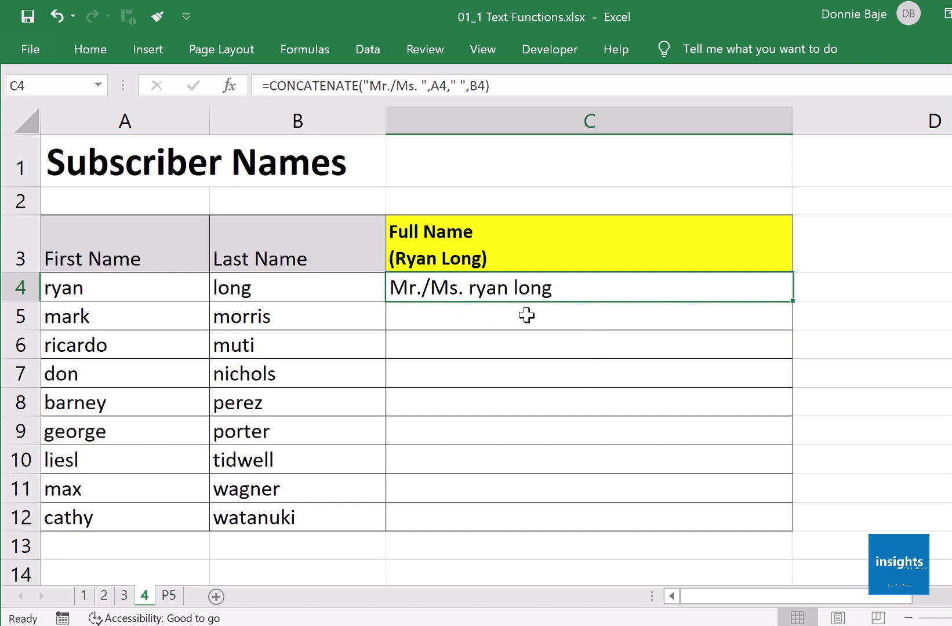
Copy C4's formula down through C12, then check sheet 1's PROPER example in D2
double_click(792, 300)
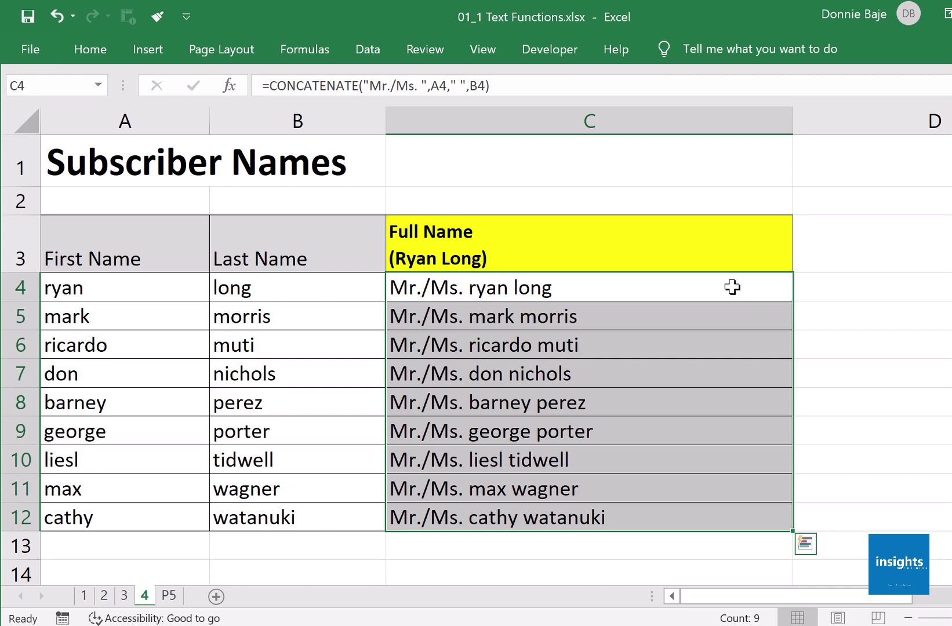
left_click(517, 288)
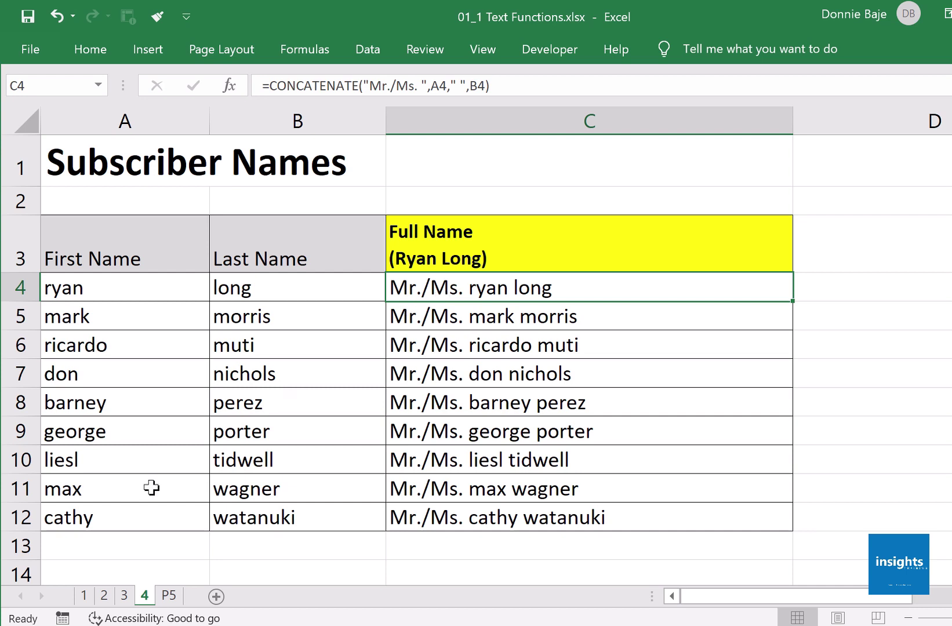
left_click(84, 596)
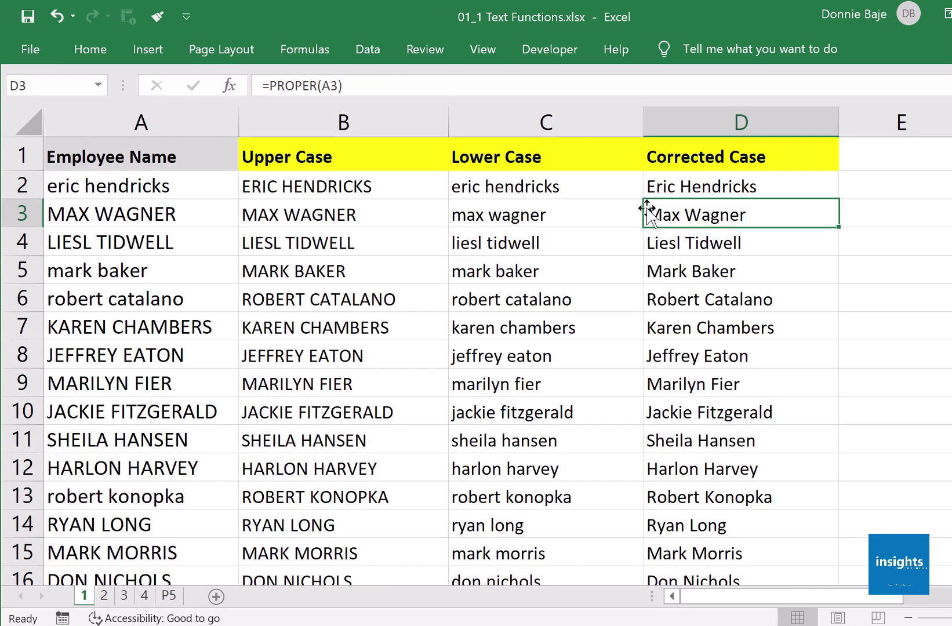
left_click(673, 186)
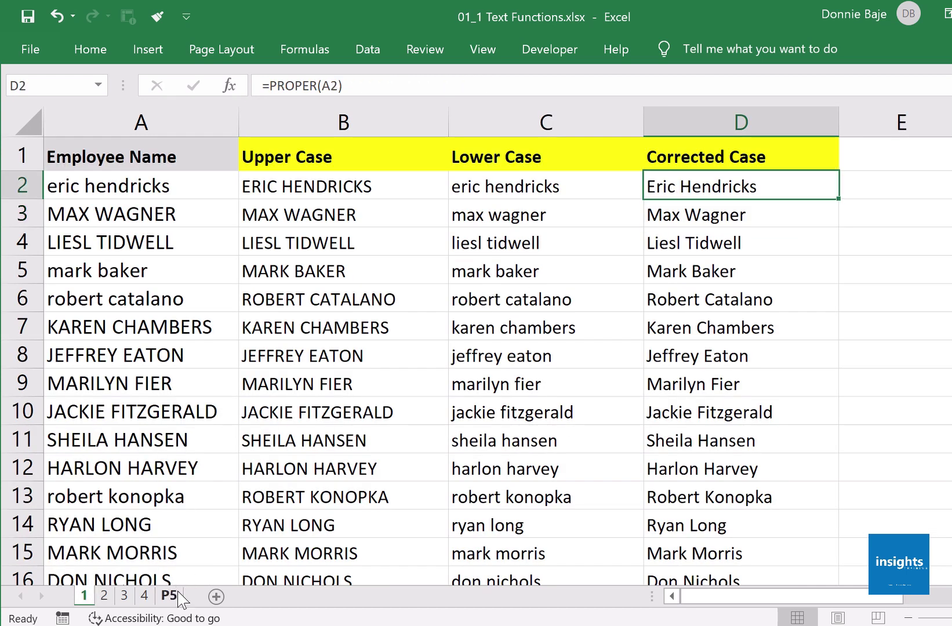
left_click(146, 598)
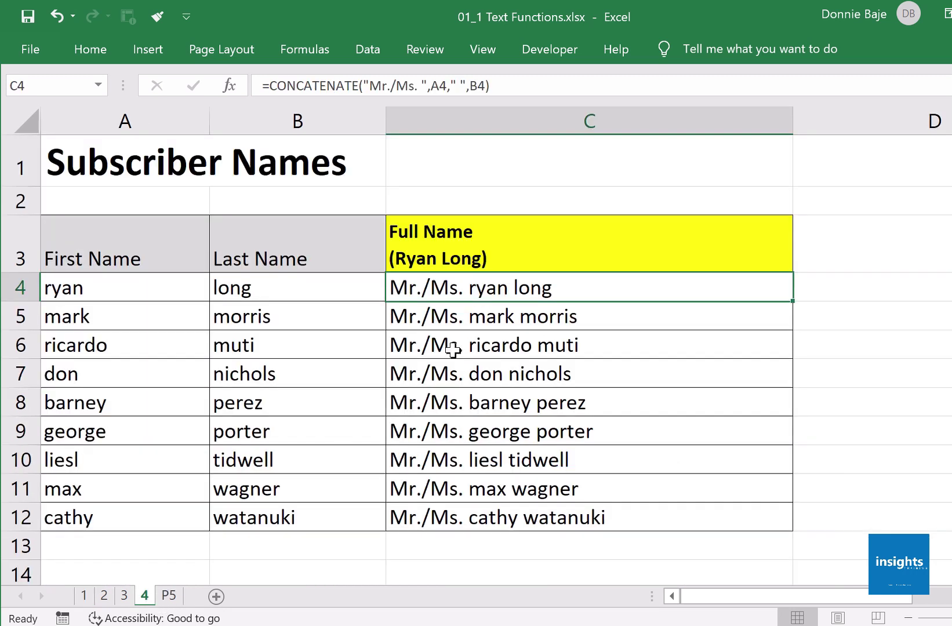
Wrap C4's join in PROPER: =PROPER(CONCATENATE("Mr./Ms. ",A4," ",B4))
double_click(475, 287)
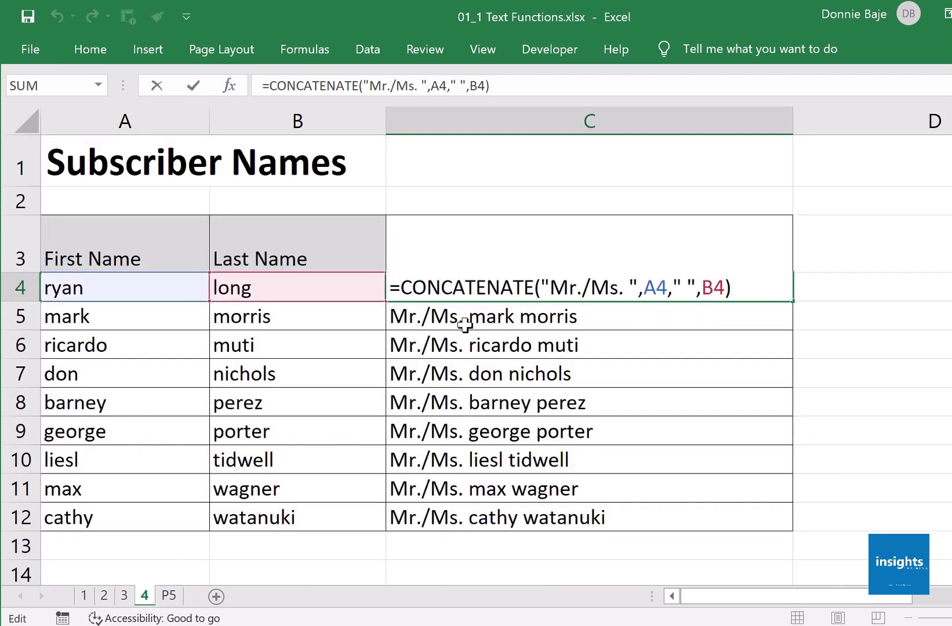
type("PROPER")
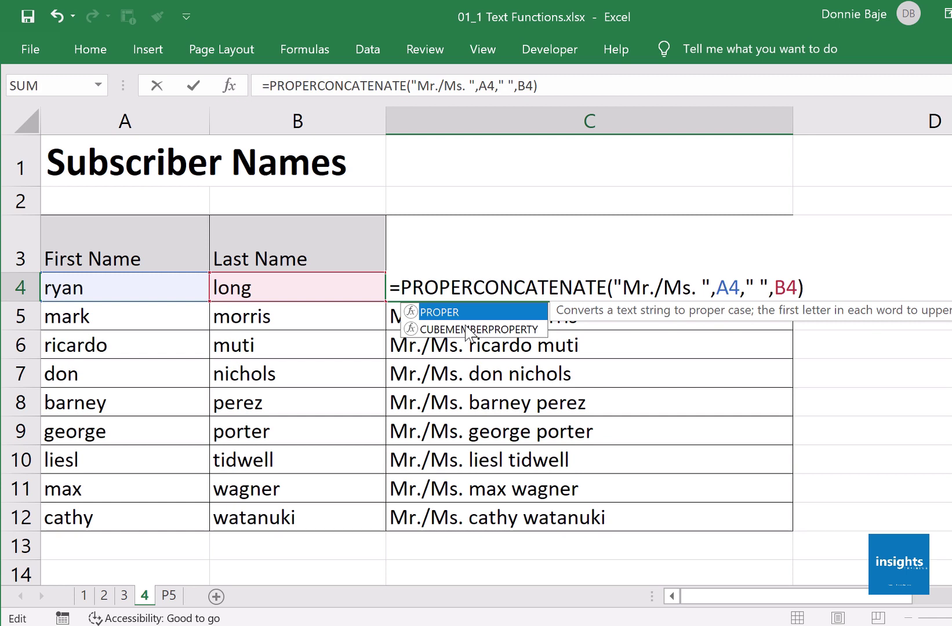
type("(")
left_click(852, 294)
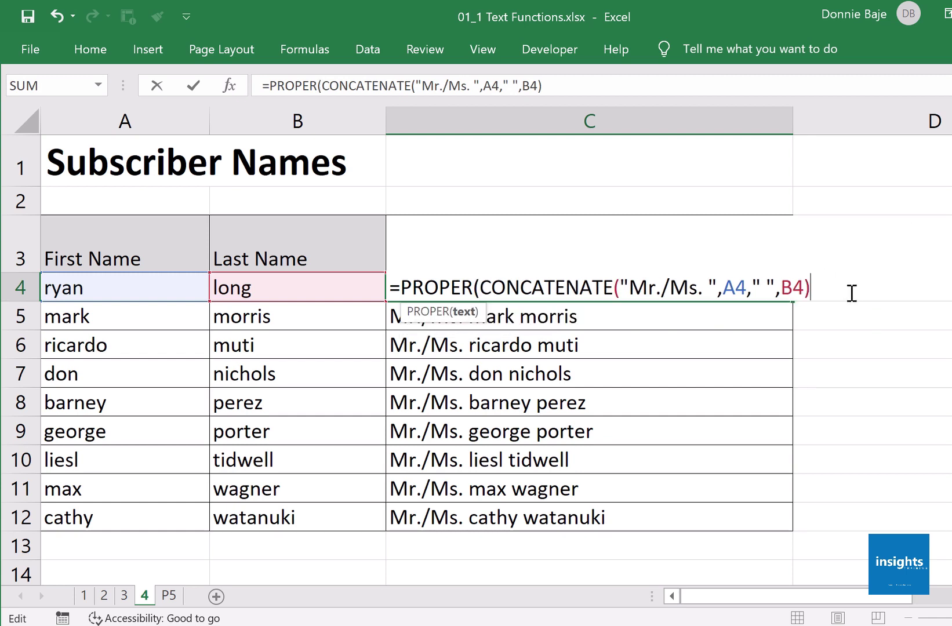
type(")")
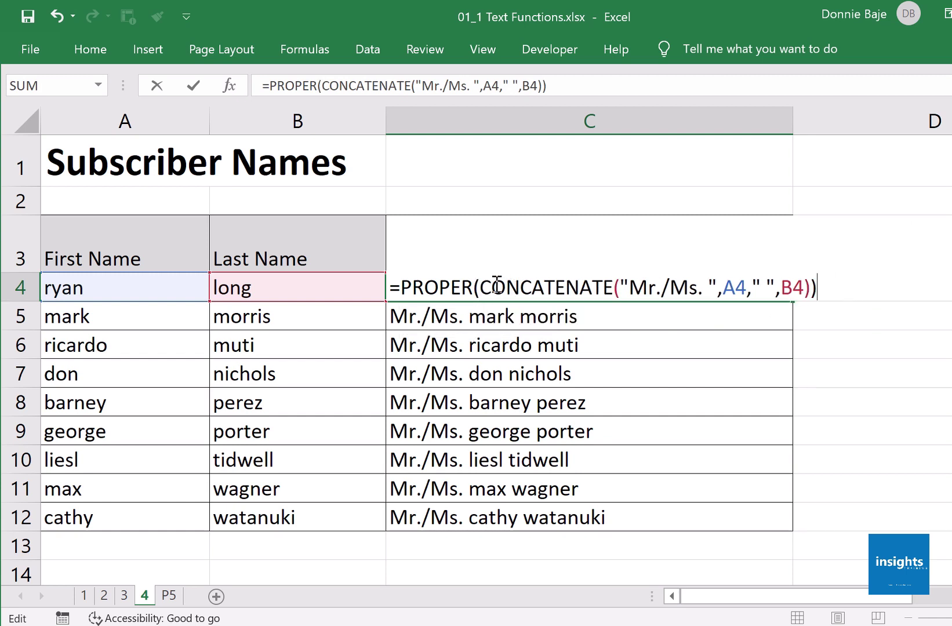
left_click_drag(480, 286, 810, 285)
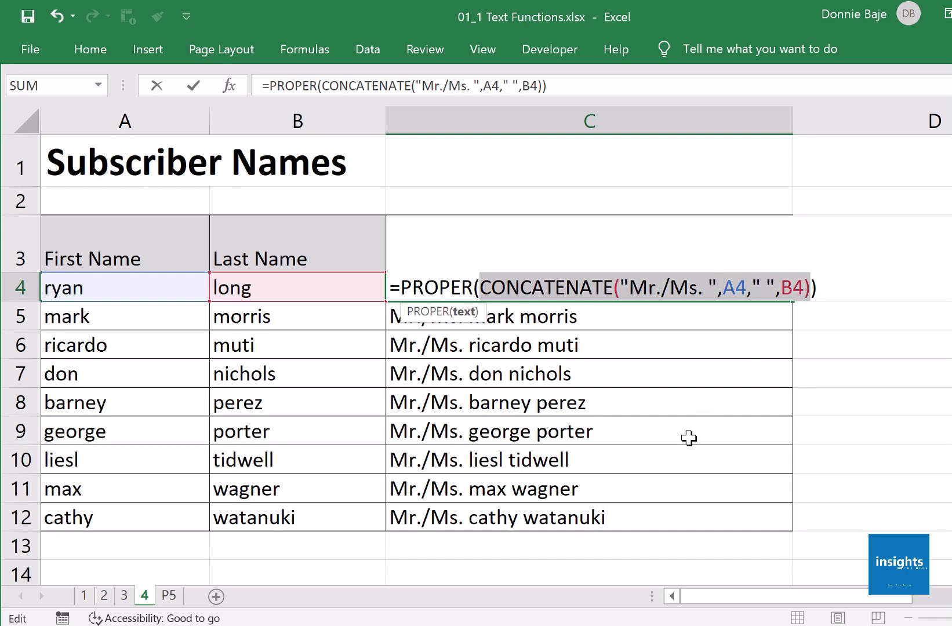
key("Return")
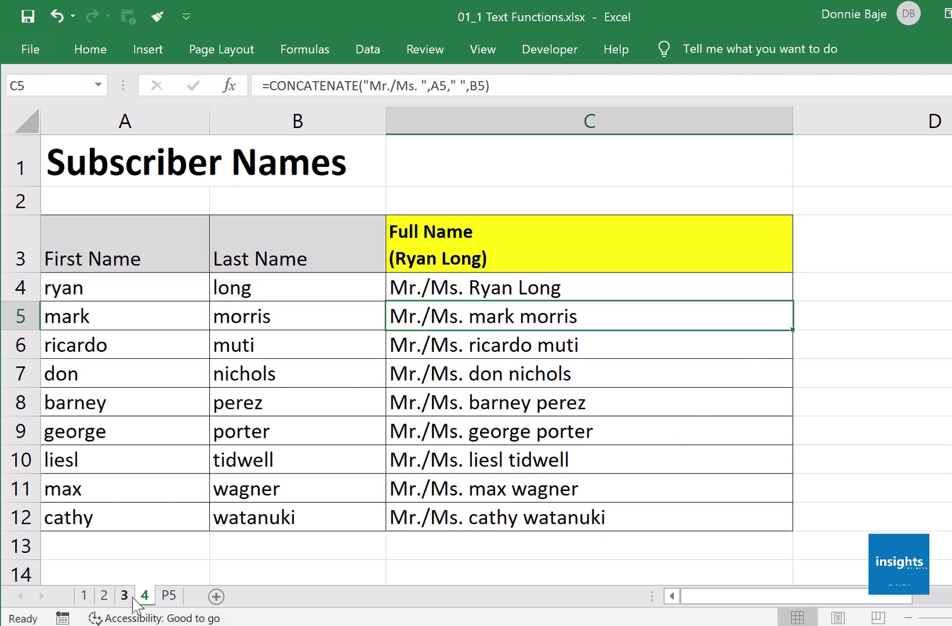
Compare with the PROPER(A2) formula in sheet 1's D2, leaving it unchanged
left_click(90, 595)
double_click(703, 186)
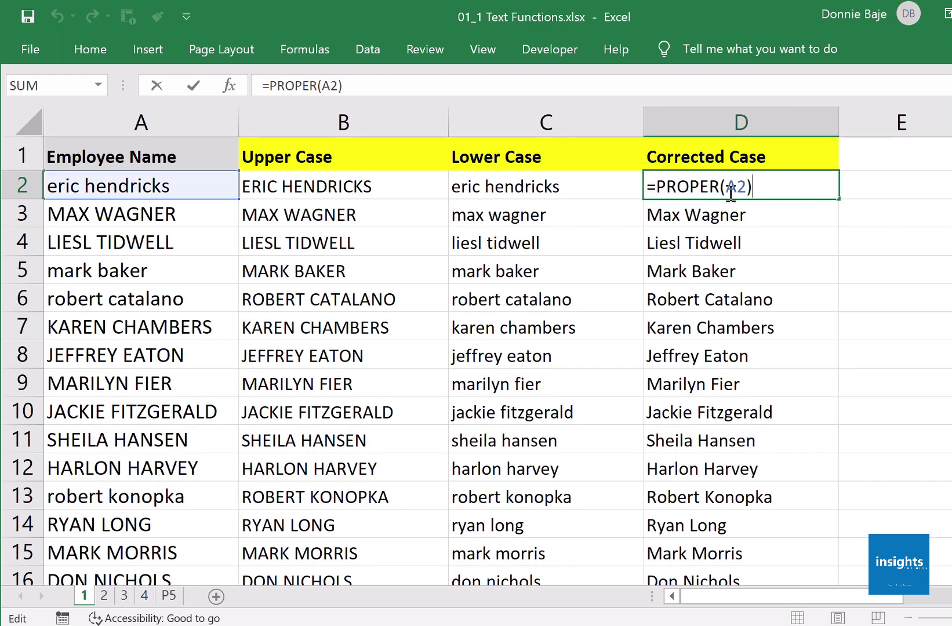
left_click_drag(728, 195, 738, 194)
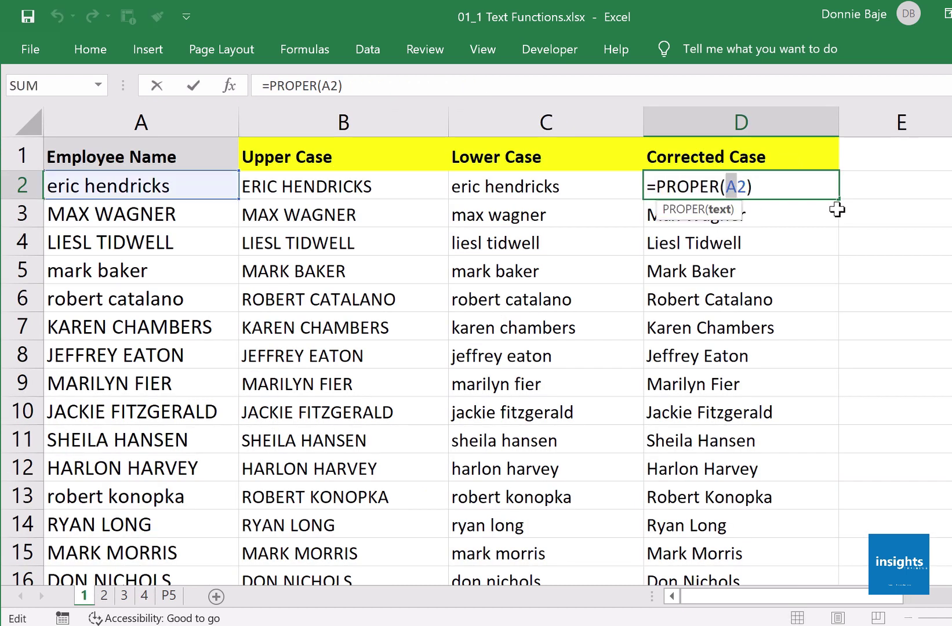
key("Return")
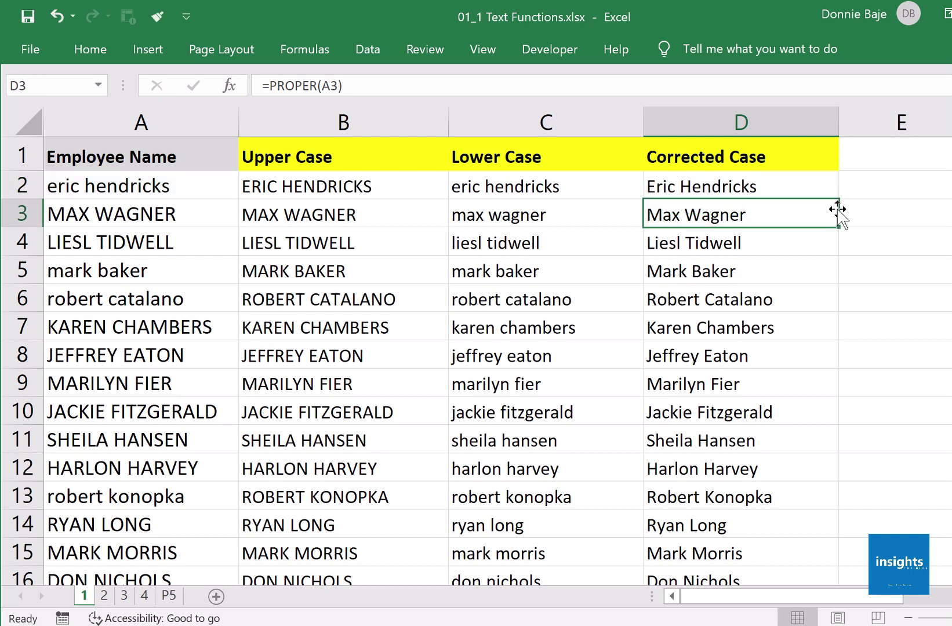
left_click(145, 596)
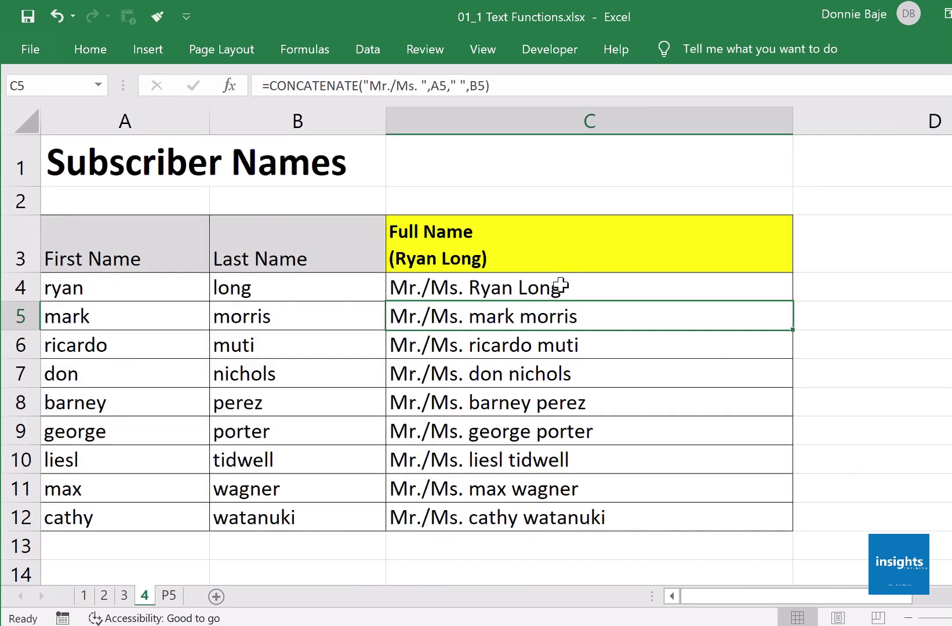
Recheck C4's PROPER formula and fill it down to C12 for capitalized names
double_click(561, 281)
left_click_drag(481, 287, 810, 270)
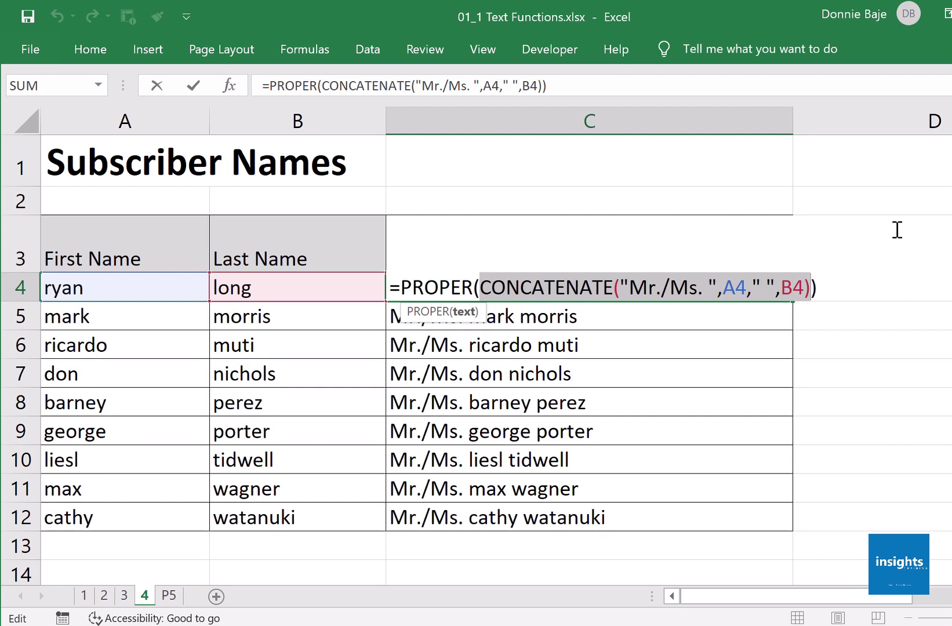
key("Return")
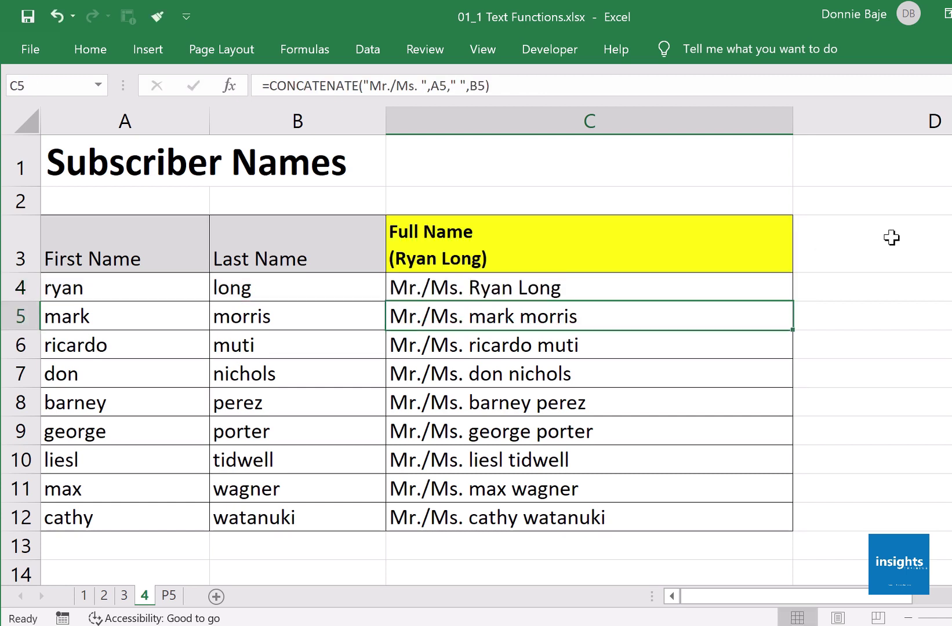
left_click(757, 293)
double_click(800, 297)
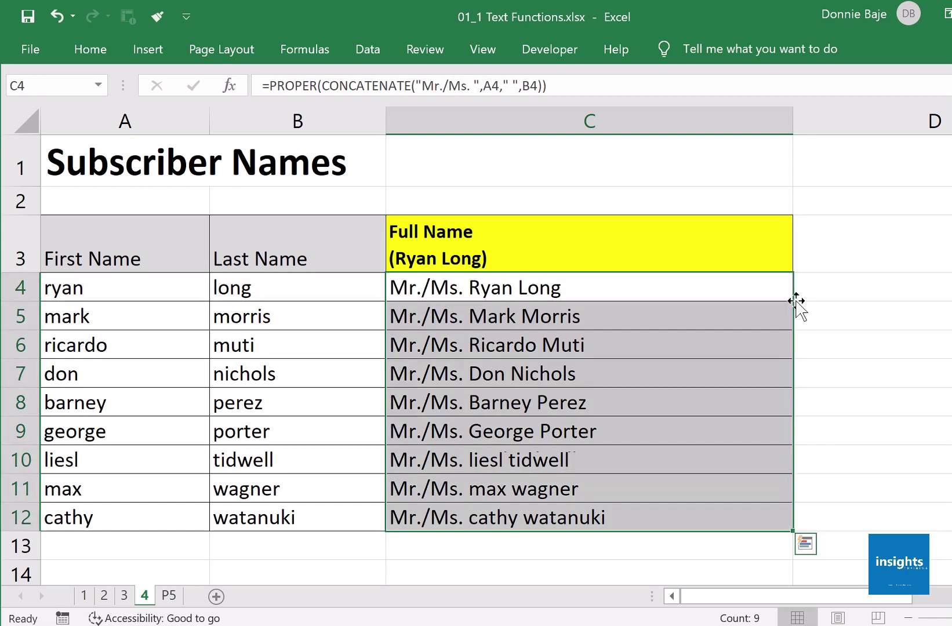
left_click(743, 287)
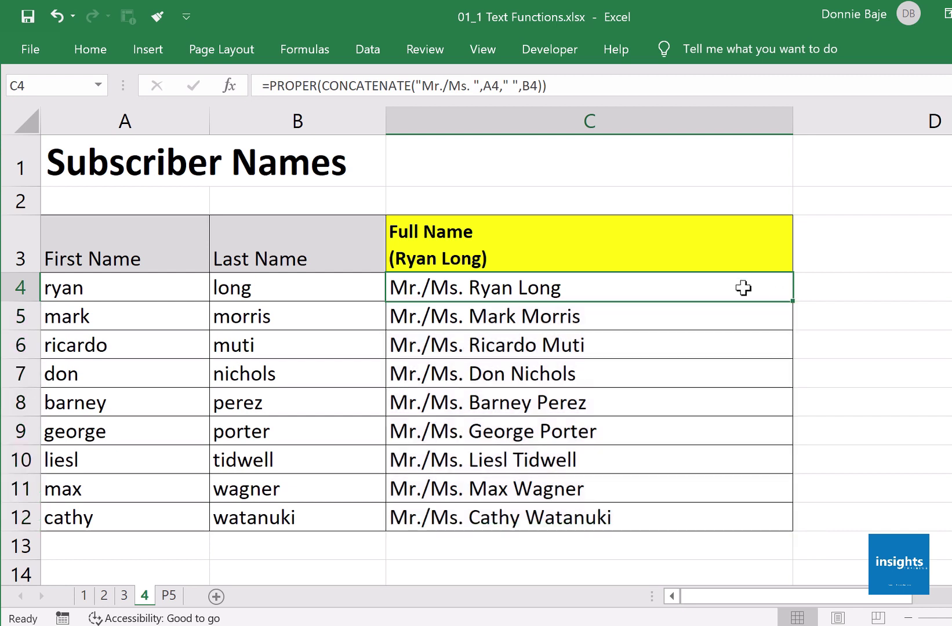
double_click(743, 288)
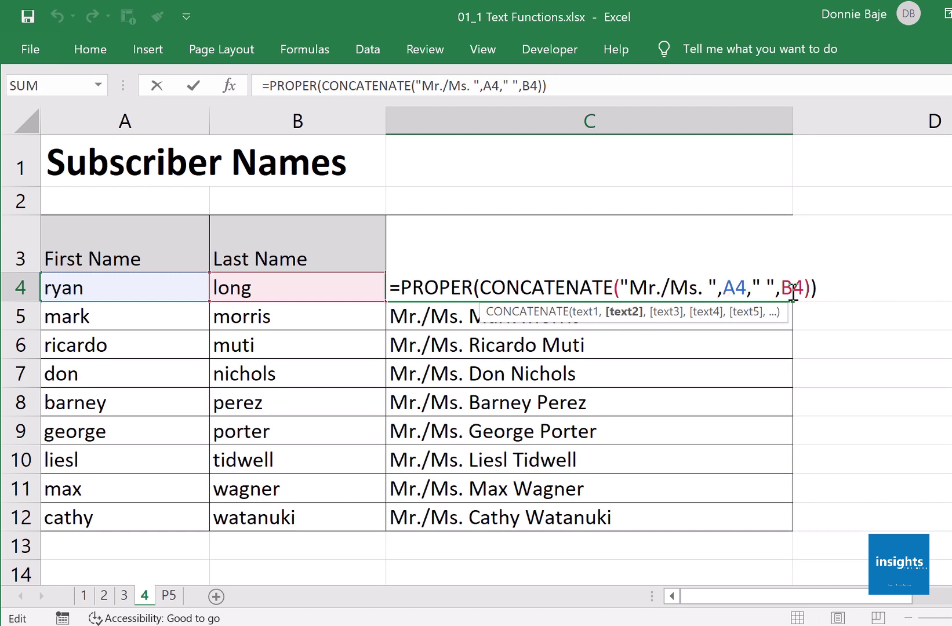
left_click_drag(799, 337, 910, 406)
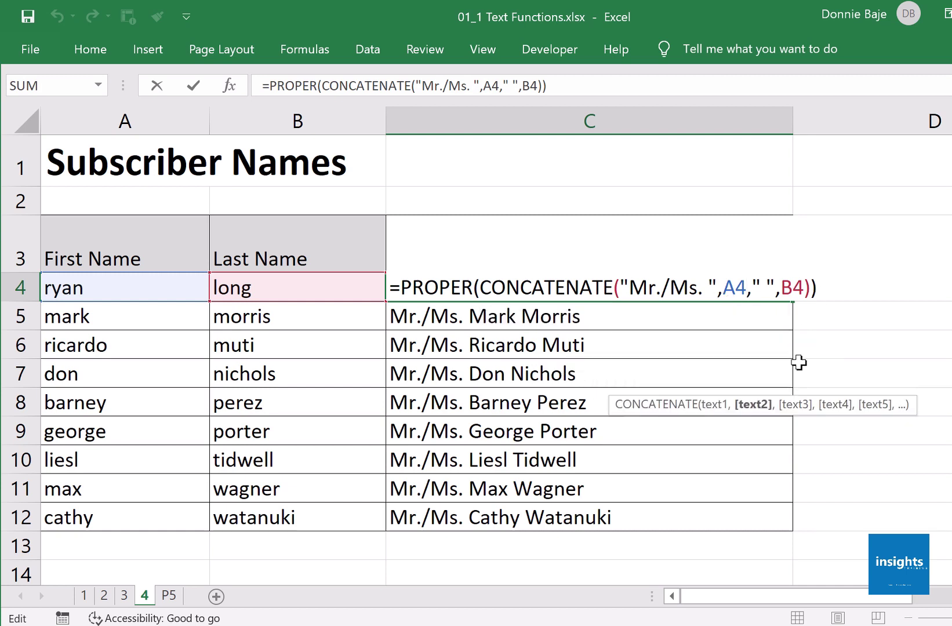
double_click(452, 287)
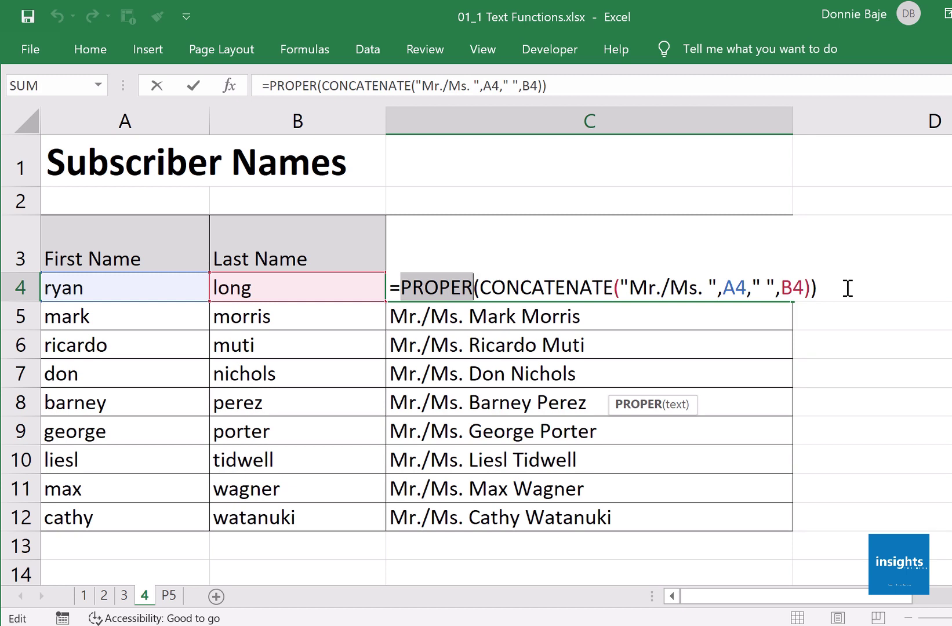
left_click_drag(480, 285, 814, 279)
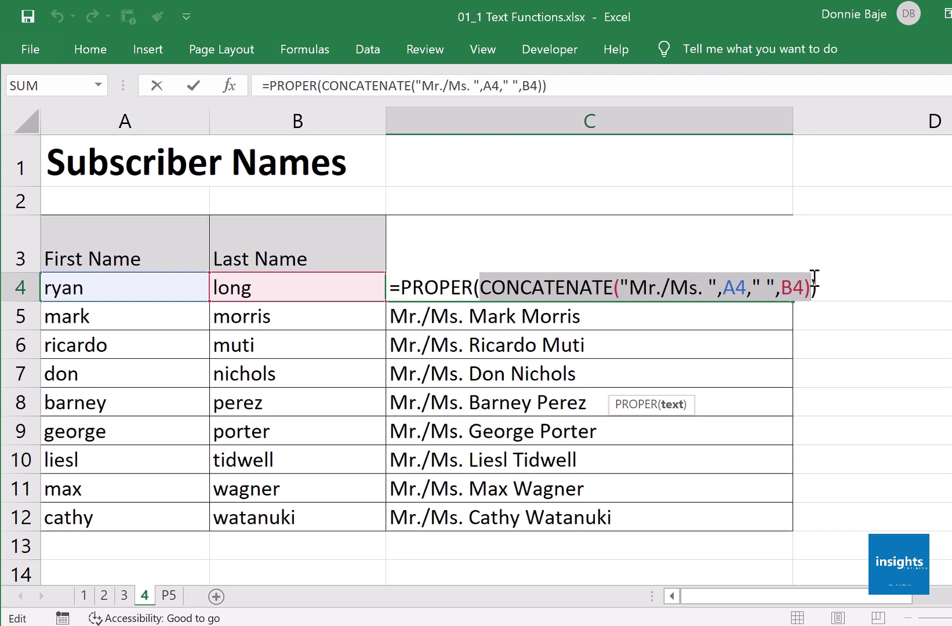
double_click(441, 288)
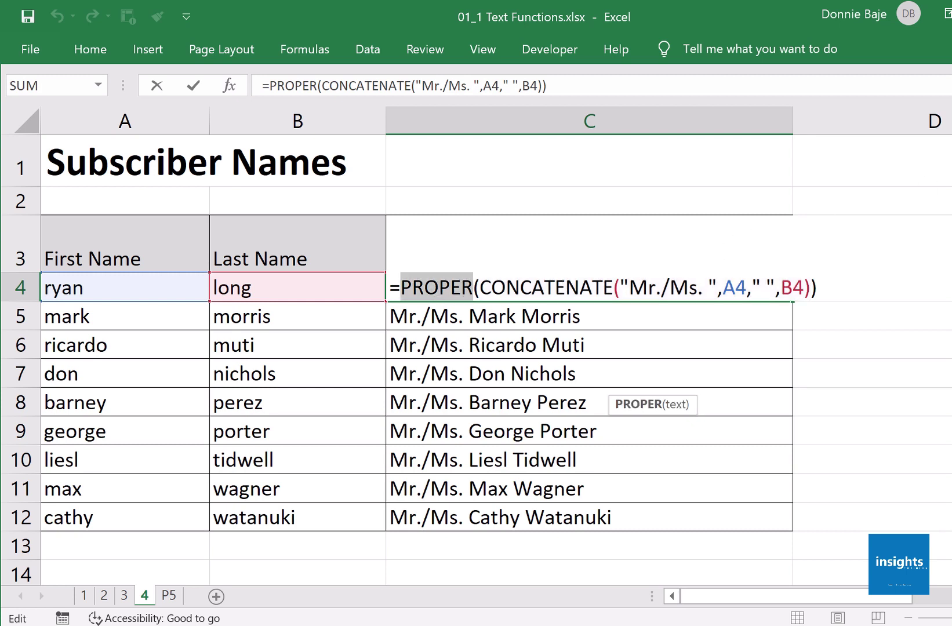